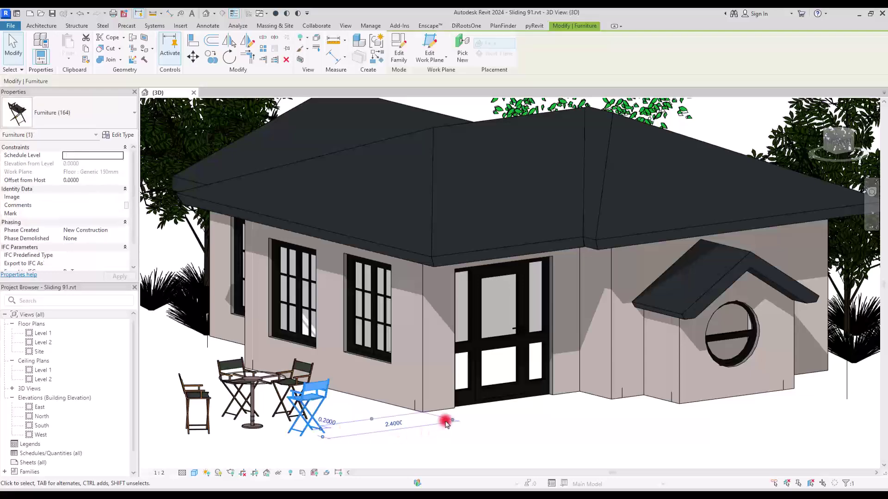
- Inspect the house exterior, its roof, doors, windows and terrace furniture from several angles in the 3D view
scroll(445, 418, down, 4)
shift+middle_drag(528, 440, 562, 465)
scroll(312, 405, up, 5)
scroll(312, 405, up, 2)
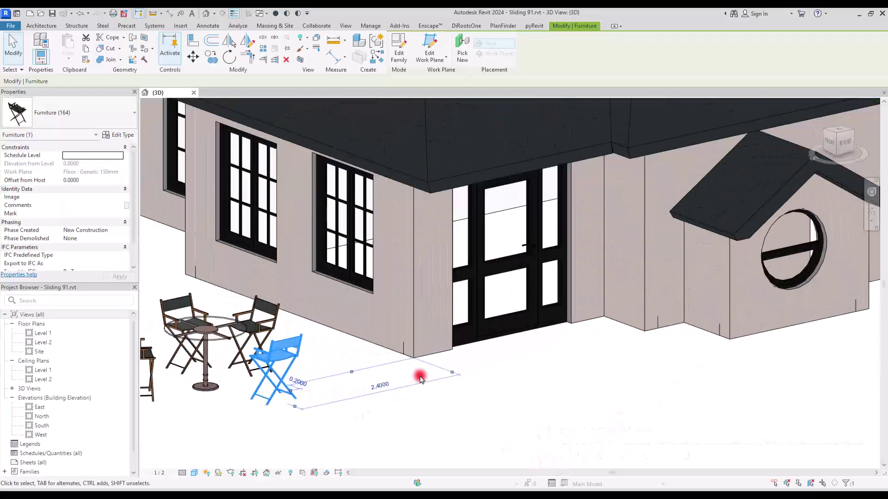
shift+middle_drag(510, 383, 505, 346)
scroll(507, 347, down, 5)
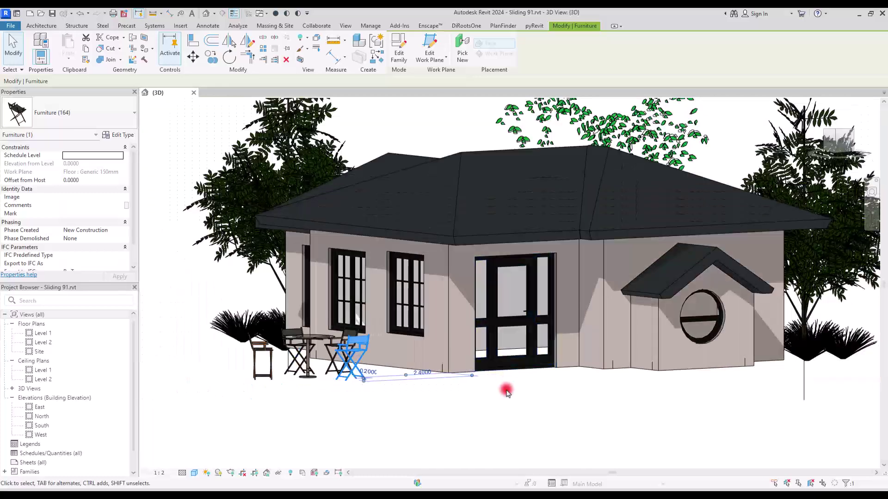
click(507, 389)
middle_drag(507, 388, 451, 444)
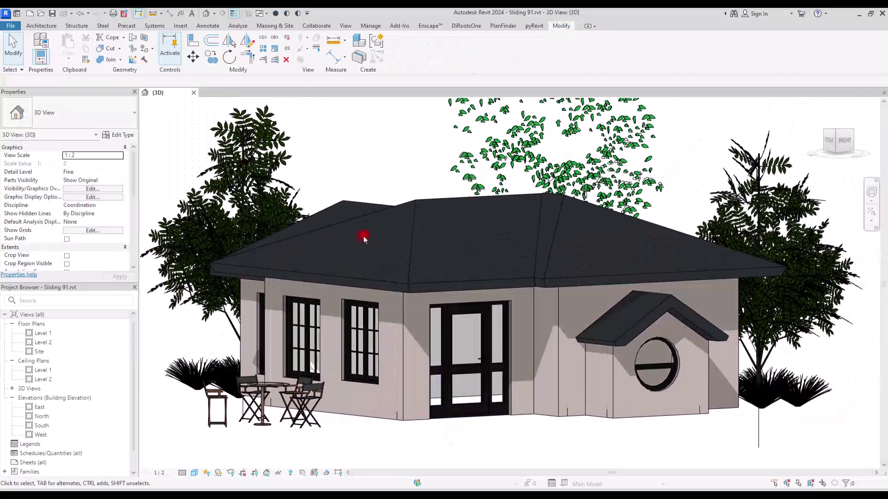
scroll(390, 167, up, 3)
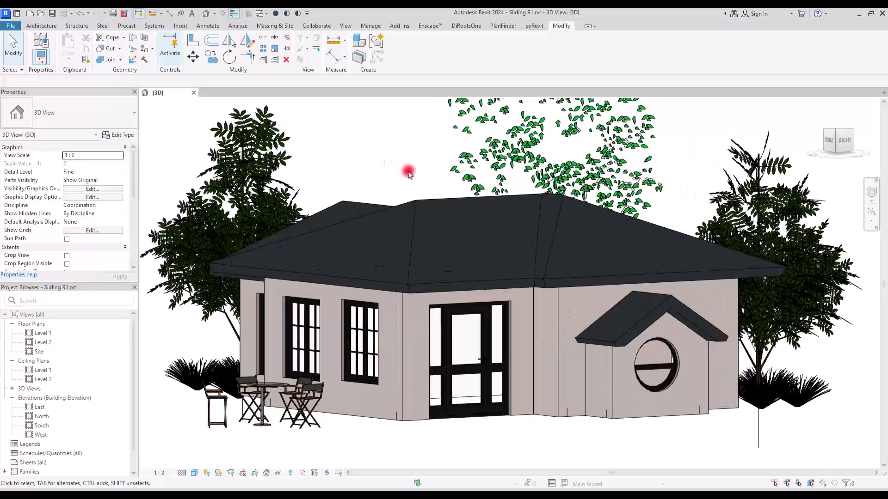
shift+middle_drag(406, 168, 422, 205)
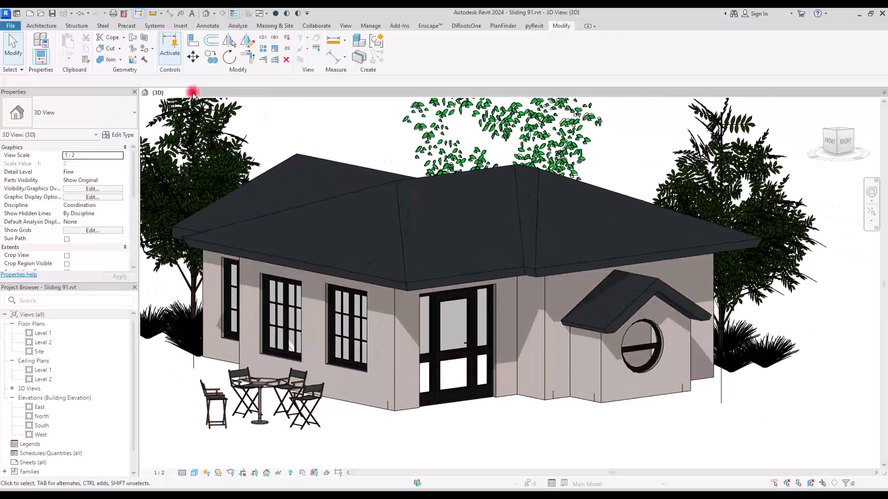
- Create a new family from the imperial Profile.rft template
click(11, 26)
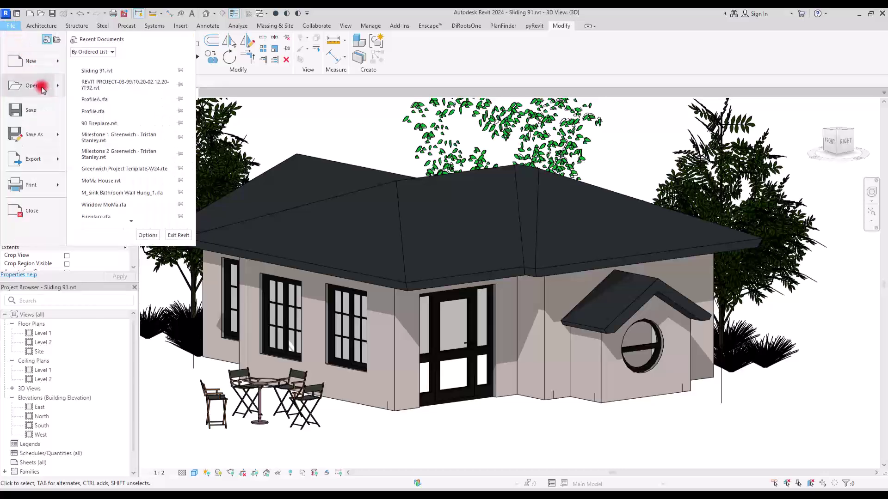
mouse_move(56, 62)
click(98, 93)
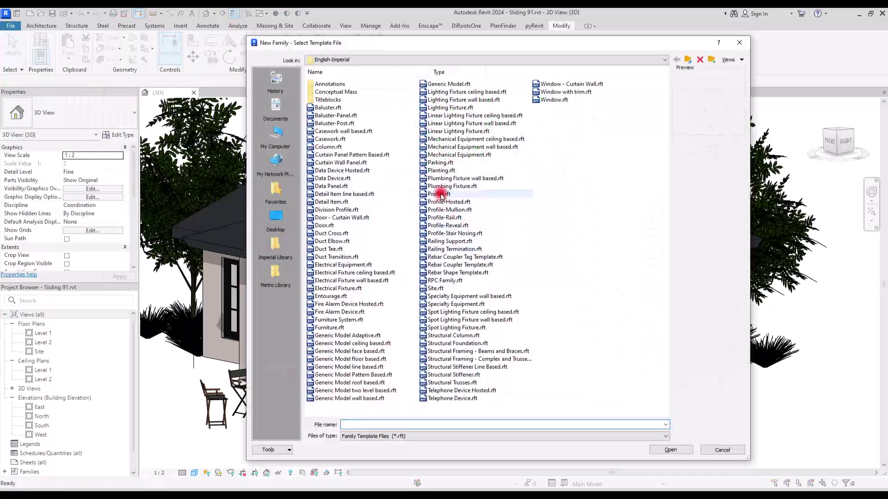
click(441, 195)
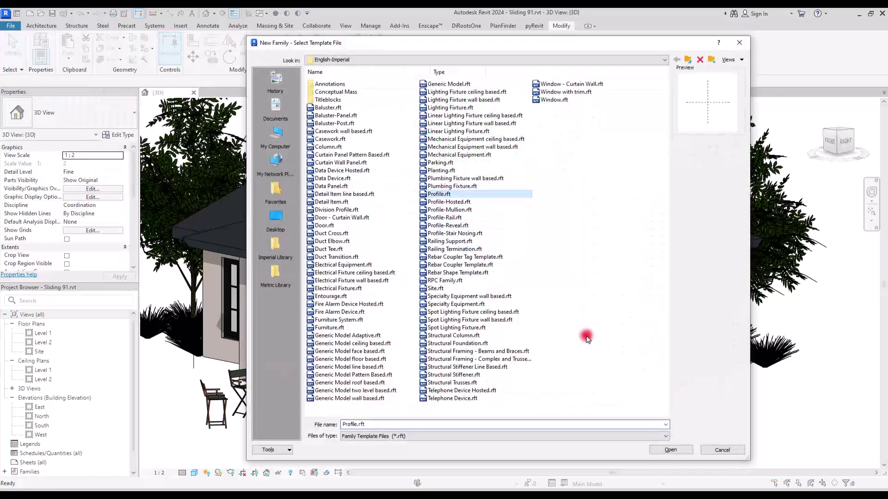
click(671, 449)
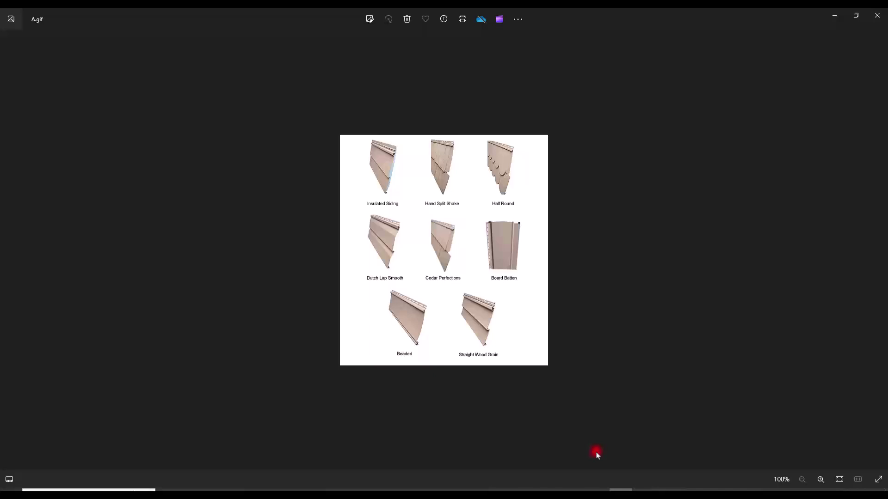
- Look through the siding profile reference pictures in the image viewer, starting from A.gif
key(Right)
key(Right)
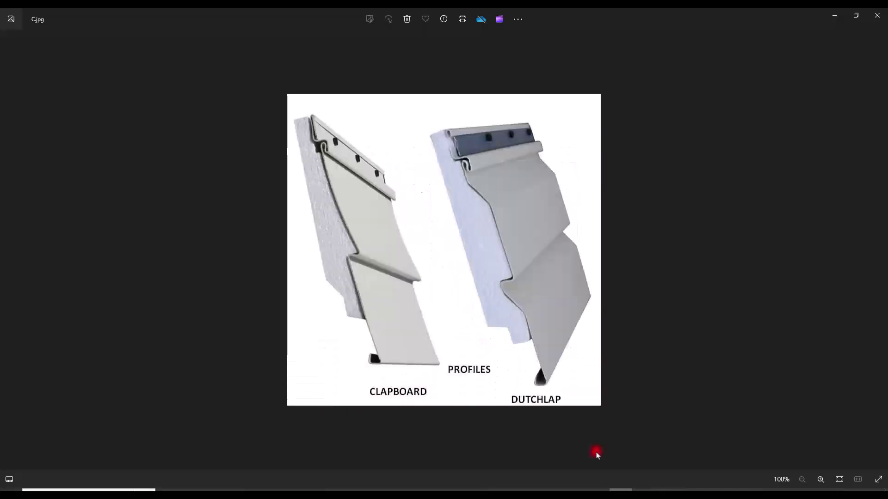
key(Right)
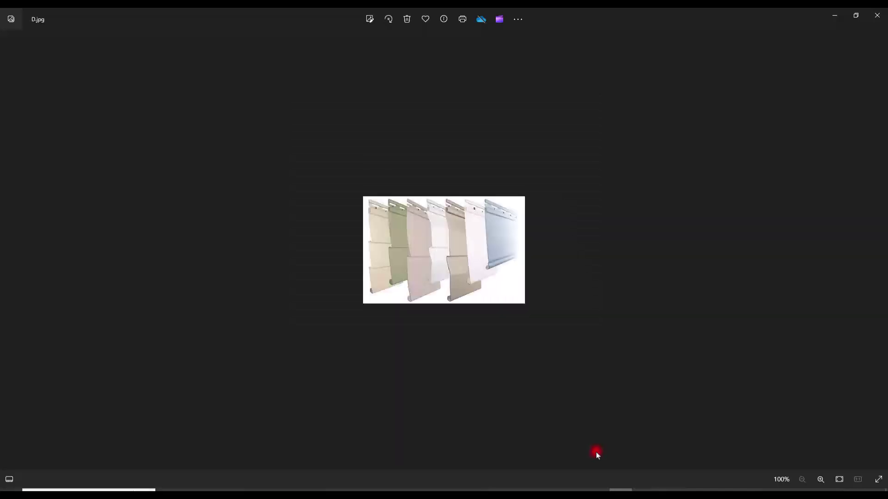
key(Right)
key(Right)
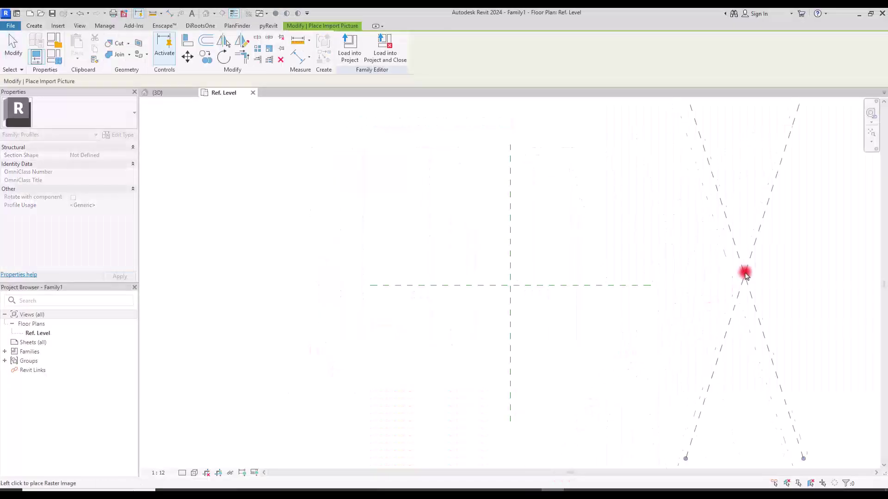
- Place the siding section image F.jpg in the Ref. Level view, beside the crossing reference planes
click(747, 270)
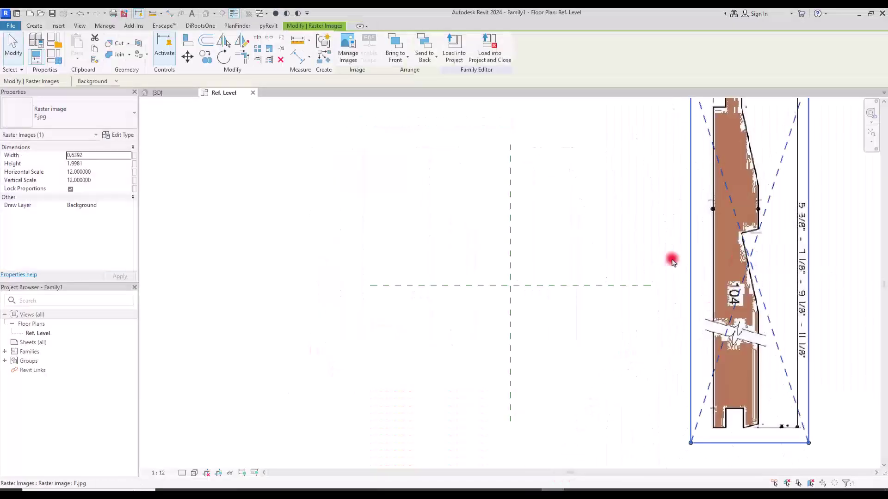
scroll(545, 257, down, 2)
scroll(727, 241, up, 1)
click(733, 234)
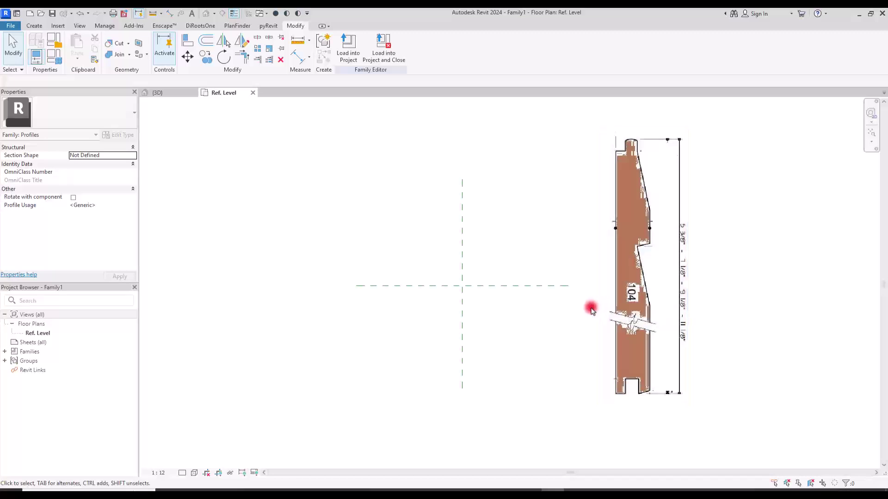
- Draw a horizontal reference plane about 0.16 above the existing horizontal centre plane
click(34, 26)
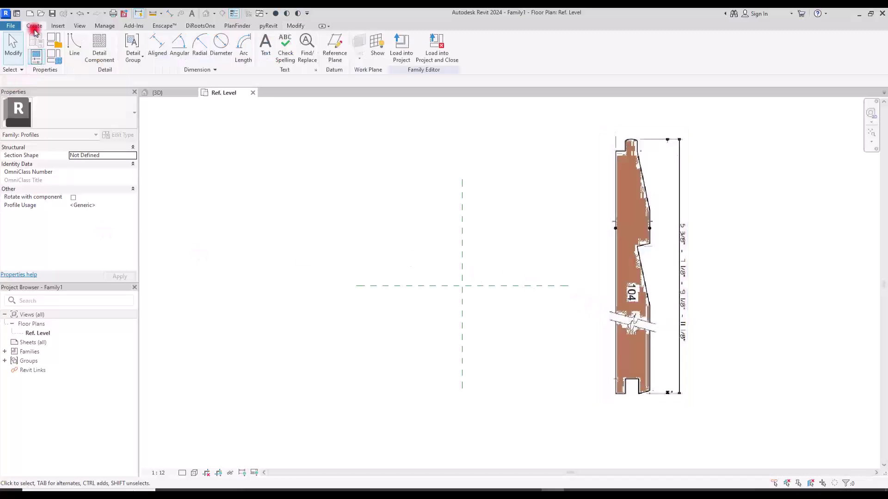
click(334, 45)
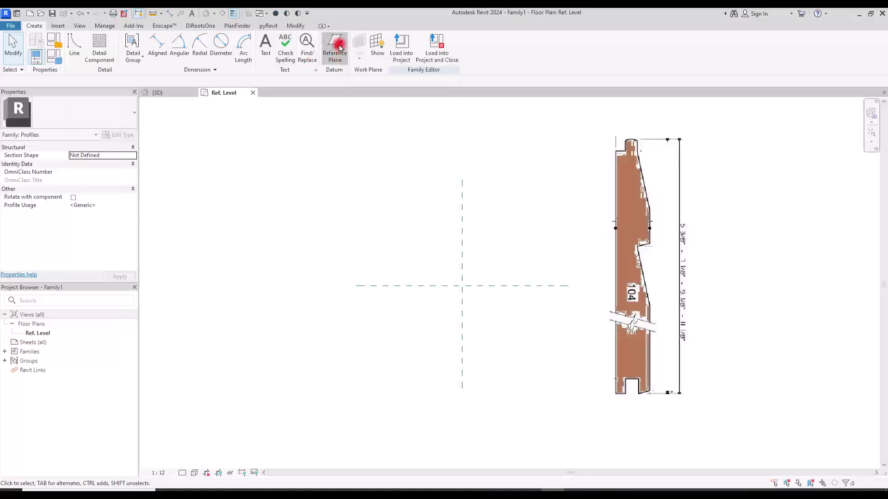
click(392, 263)
click(568, 262)
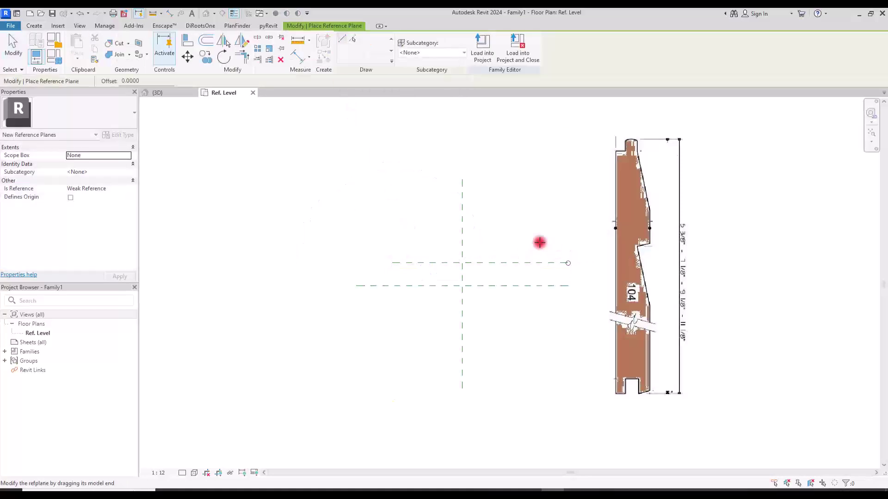
key(Escape)
key(Escape)
scroll(539, 242, up, 2)
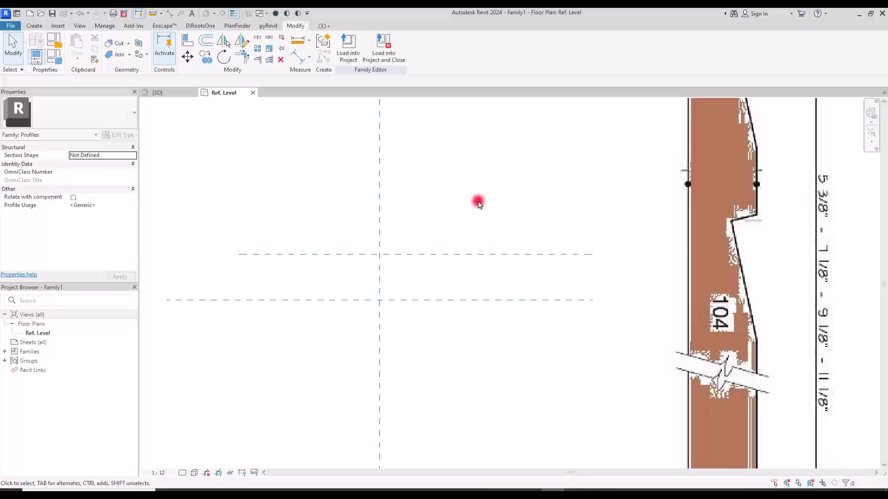
- Set the distance between the new horizontal reference plane and the centre plane to 0.18
click(427, 254)
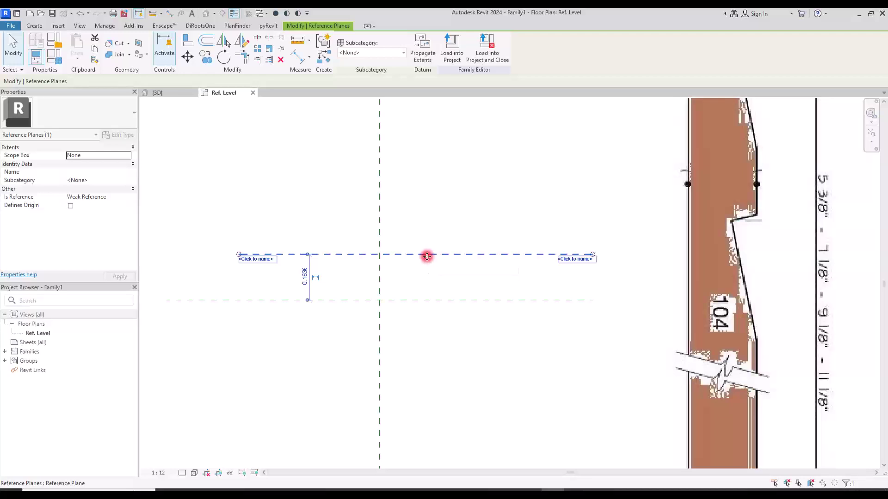
click(307, 278)
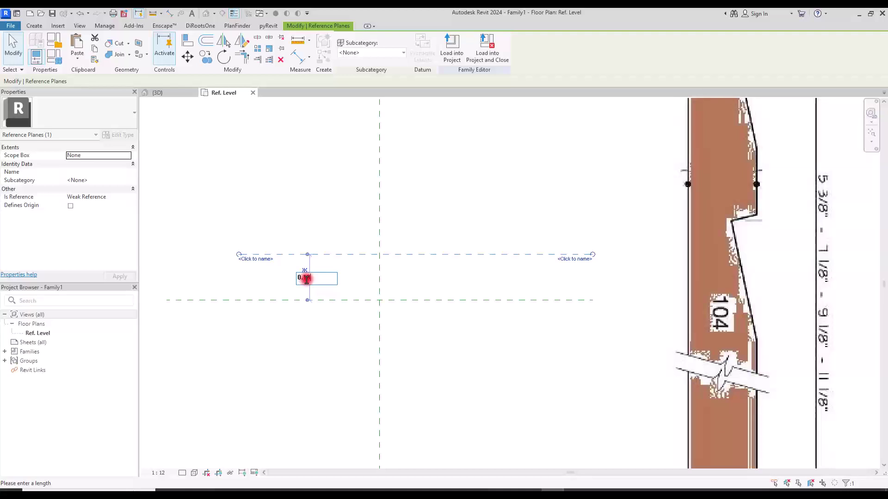
key(Return)
click(311, 206)
scroll(389, 215, down, 2)
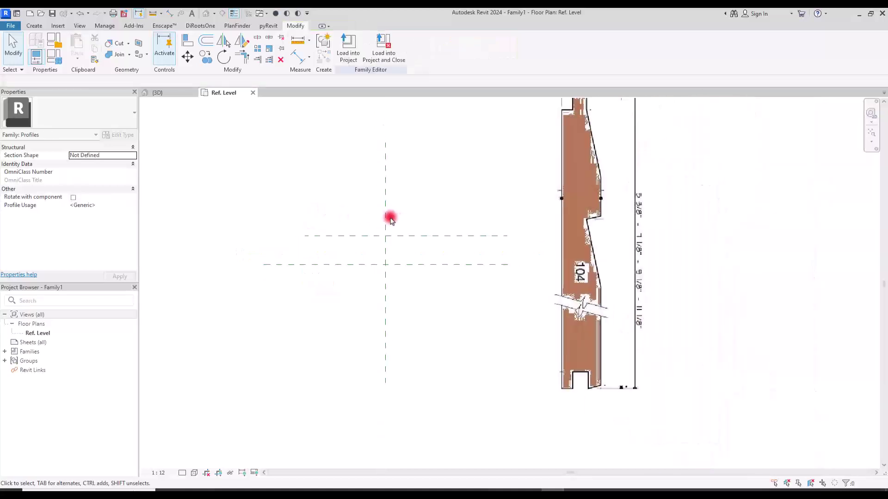
- Move the siding image so the lower-left corner of its profile sits on the intersection of the two centre reference planes
click(570, 232)
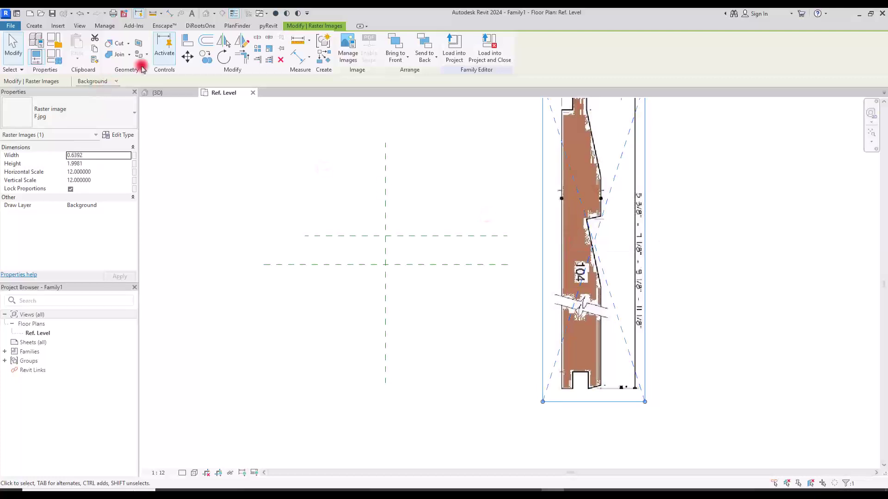
click(187, 56)
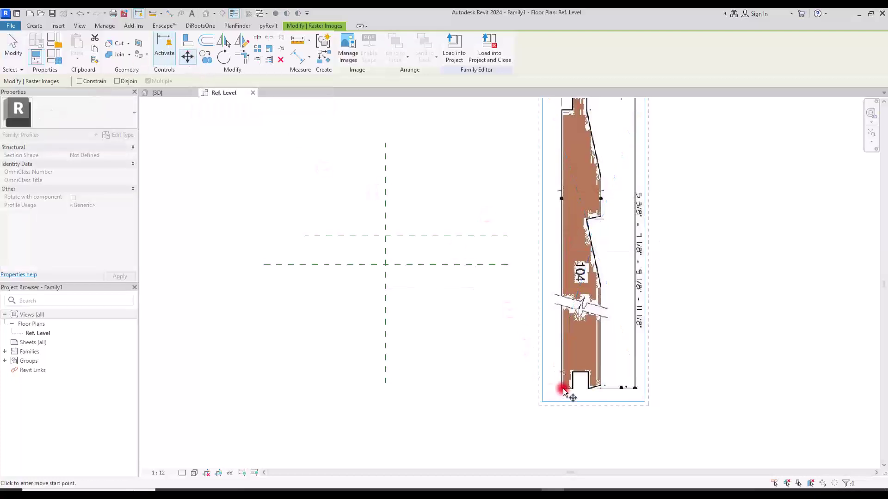
drag(563, 390, 388, 266)
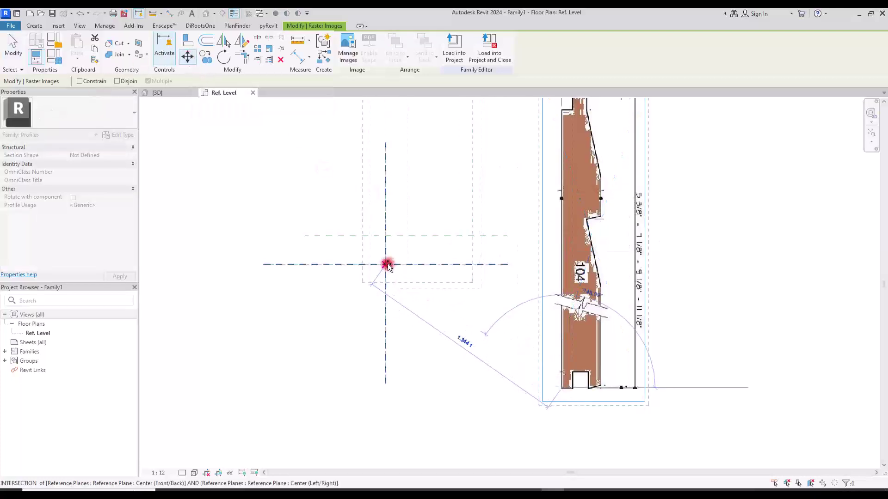
click(387, 265)
scroll(386, 263, up, 2)
click(241, 165)
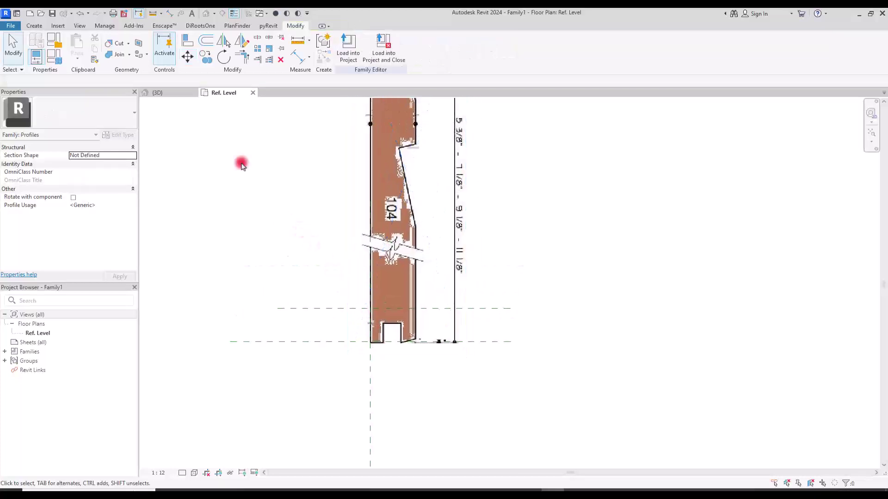
- Scale the siding image graphically from the centre-plane intersection so the profile's top reaches the upper reference plane
click(396, 247)
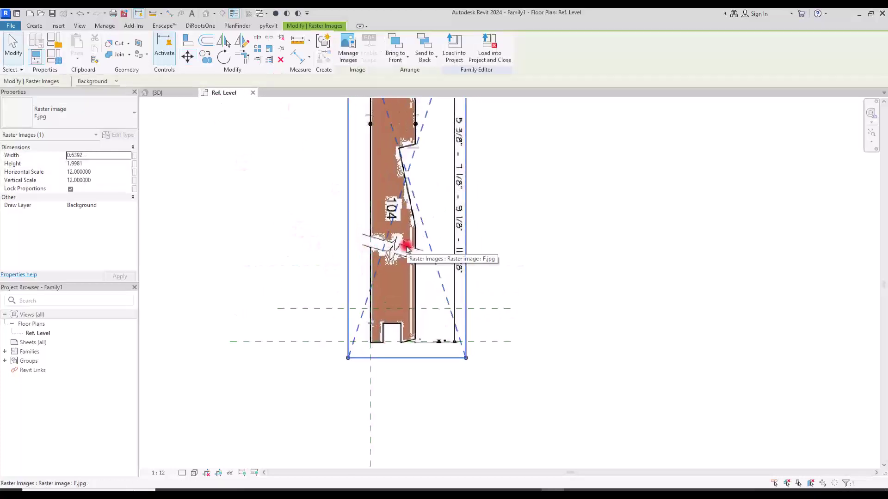
click(266, 49)
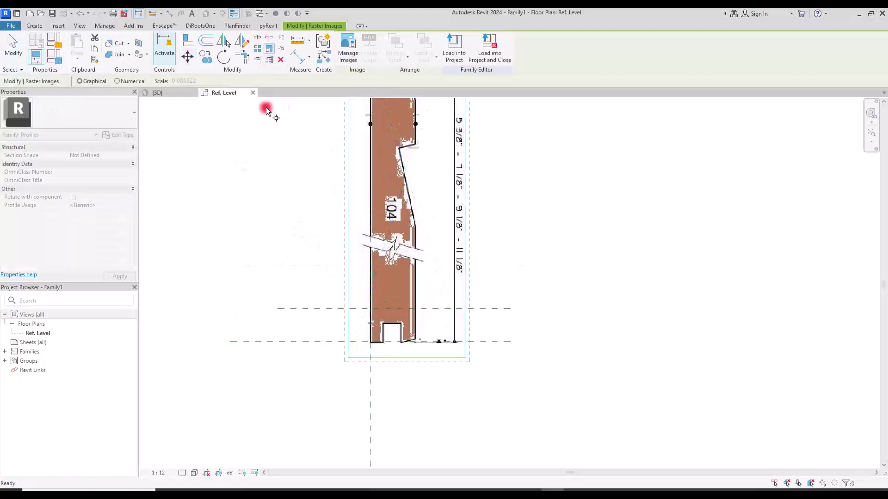
click(369, 342)
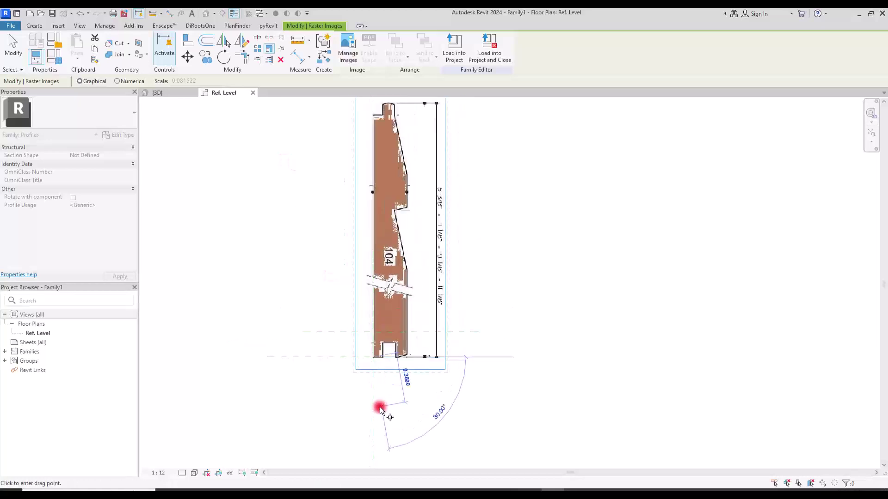
scroll(377, 408, down, 3)
scroll(379, 260, up, 4)
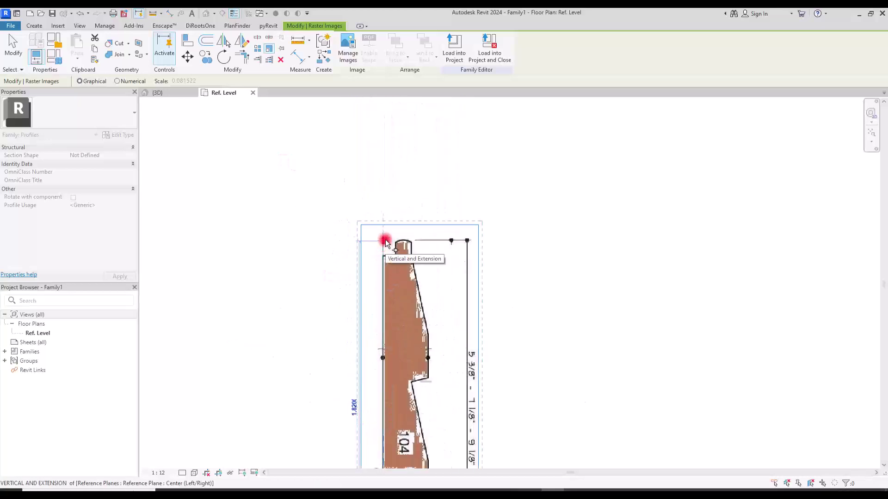
scroll(385, 234, down, 1)
scroll(385, 235, down, 2)
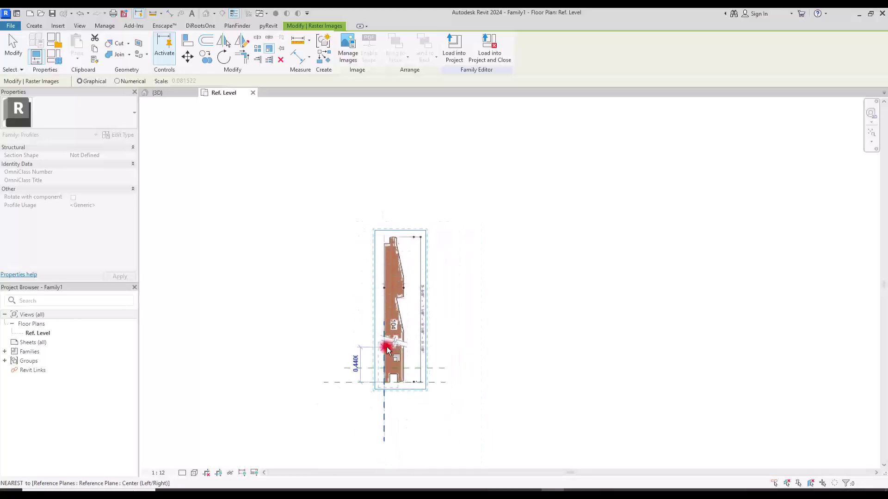
scroll(397, 374, up, 4)
scroll(402, 376, up, 4)
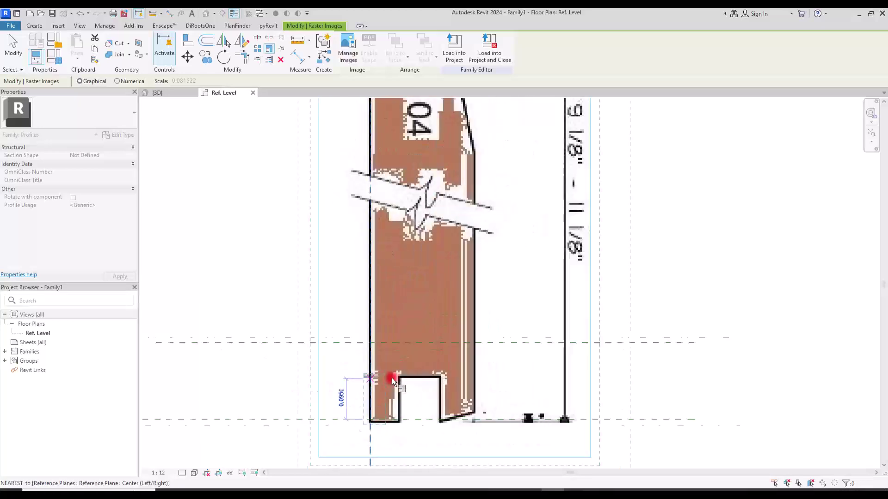
click(369, 338)
scroll(370, 352, down, 5)
click(442, 375)
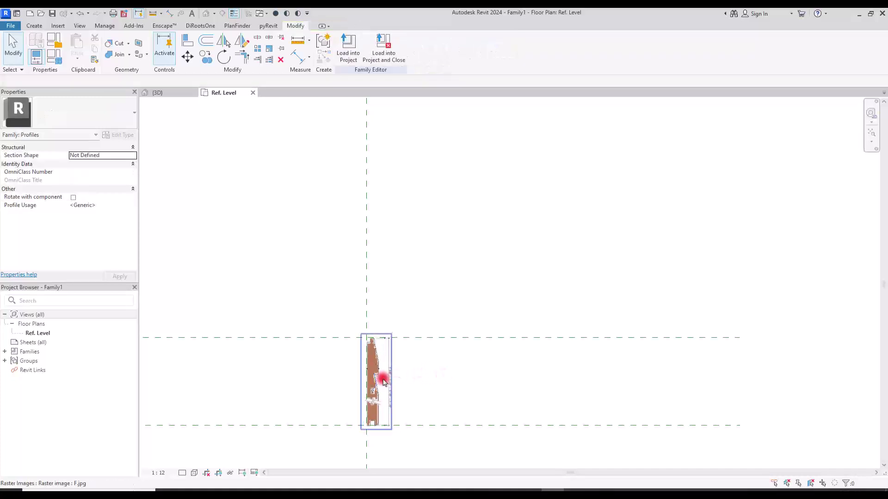
- Trace the siding image's straight back edge, upper shoulder and the back side of its top tongue with profile lines
scroll(383, 378, up, 4)
middle_drag(472, 354, 470, 251)
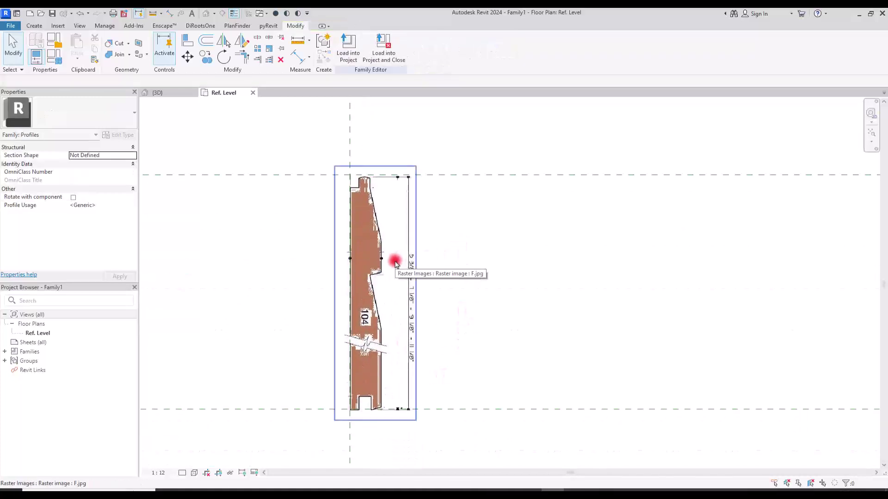
click(35, 27)
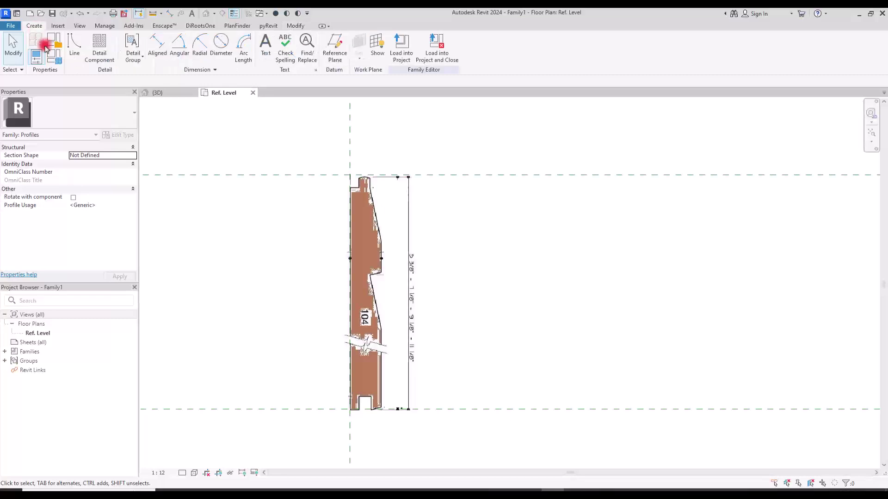
click(74, 57)
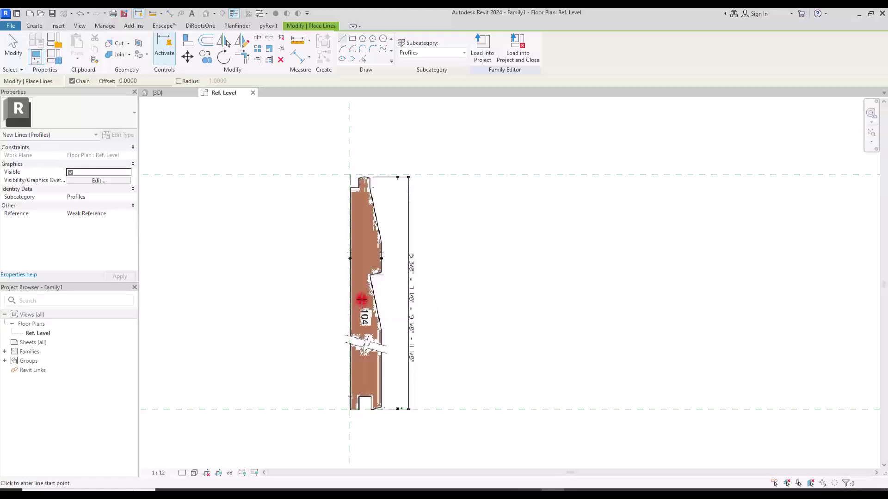
scroll(342, 414, up, 4)
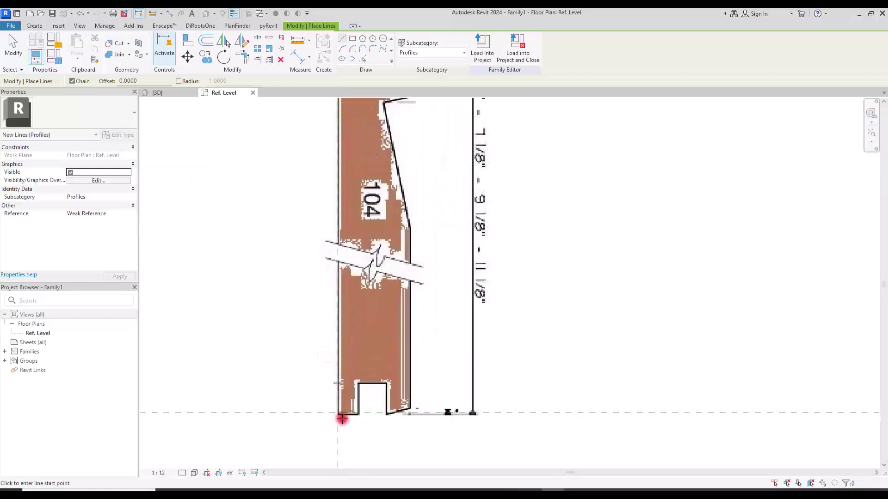
scroll(338, 413, down, 3)
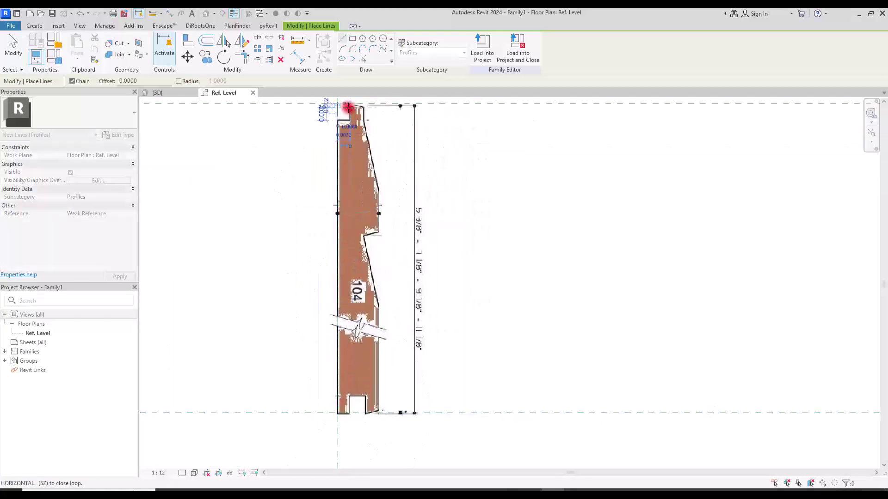
click(365, 109)
scroll(365, 111, up, 3)
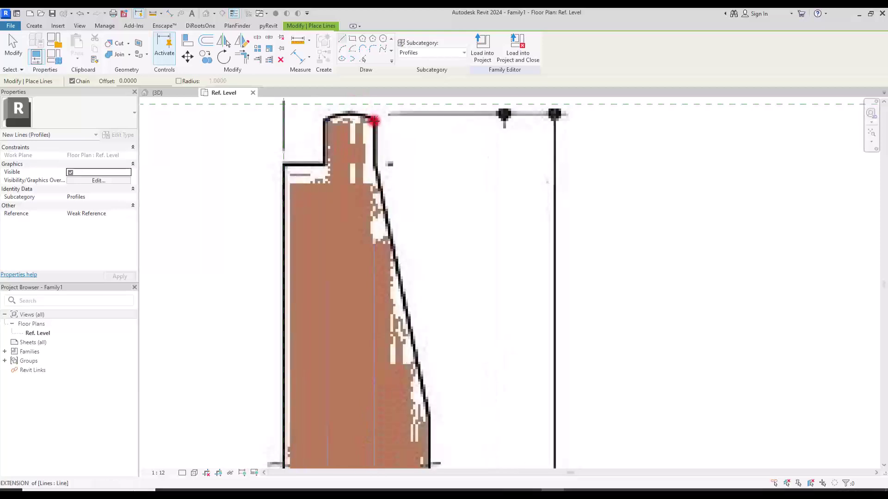
- Trace the tongue's front side, the upper sloped face and the notch at mid-height of the siding image
click(374, 159)
scroll(386, 234, down, 2)
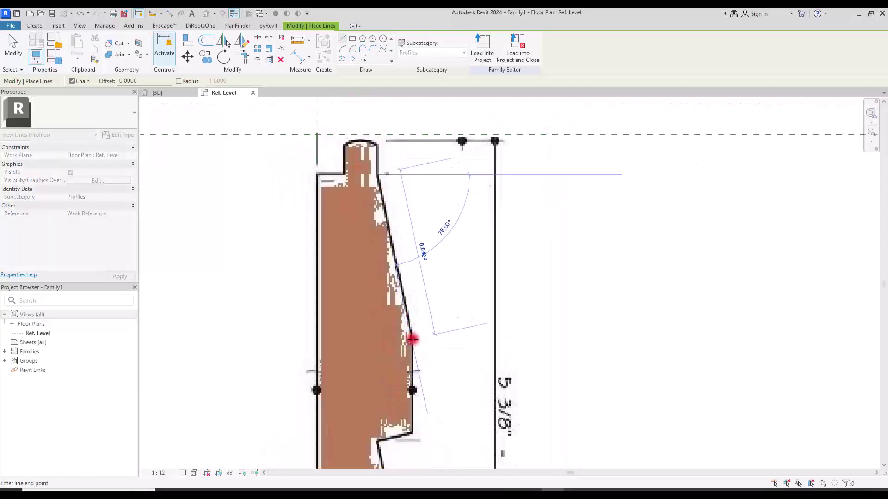
click(428, 416)
click(411, 432)
scroll(405, 402, down, 2)
scroll(398, 333, up, 4)
click(389, 318)
scroll(386, 238, down, 2)
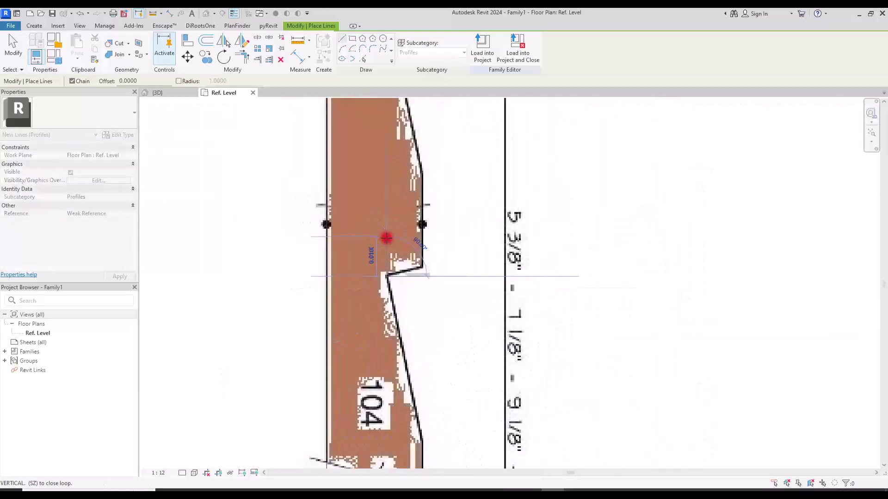
- Trace the lower front face, slanted bottom lip and bottom groove of the siding image, closing the outline at the centre-plane intersection
scroll(403, 353, down, 2)
scroll(429, 362, up, 4)
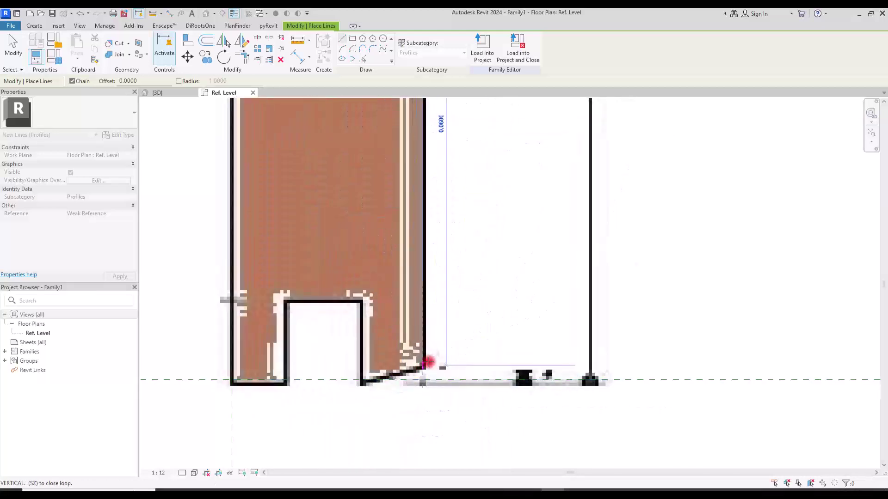
click(422, 364)
click(364, 381)
click(361, 301)
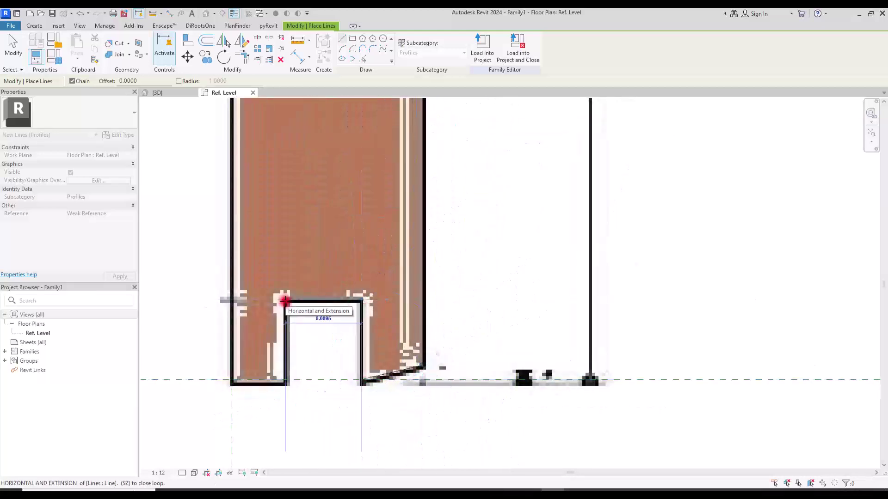
click(287, 300)
click(286, 379)
click(231, 383)
key(Escape)
key(Escape)
- Draw a start-end-radius arc across the top of the tongue to join its two open line ends
scroll(232, 376, down, 3)
middle_drag(319, 138, 331, 242)
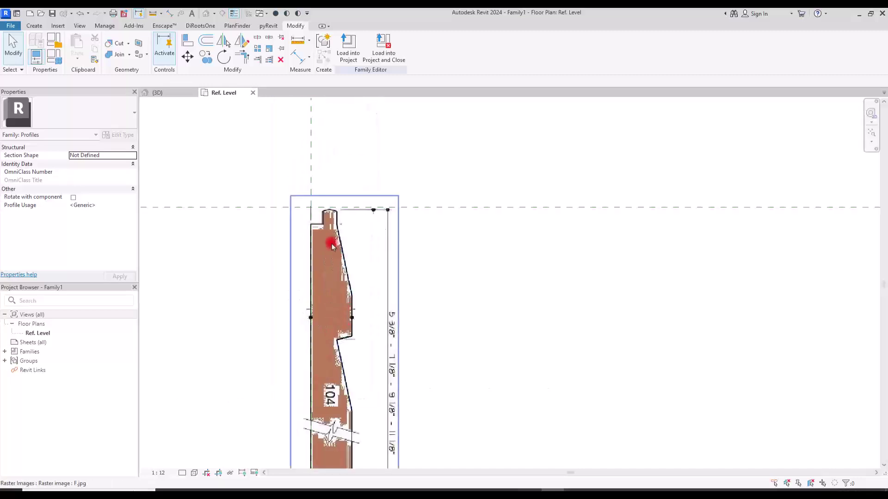
scroll(329, 179, up, 3)
scroll(329, 179, up, 4)
click(32, 26)
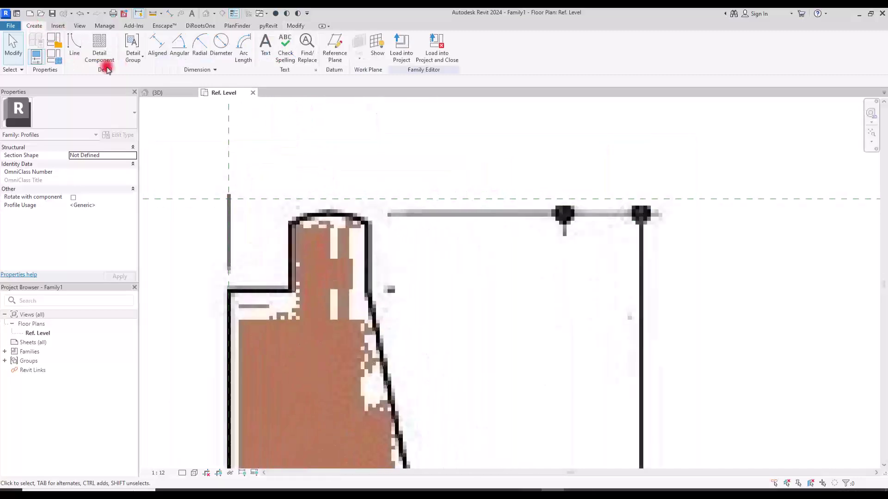
click(74, 45)
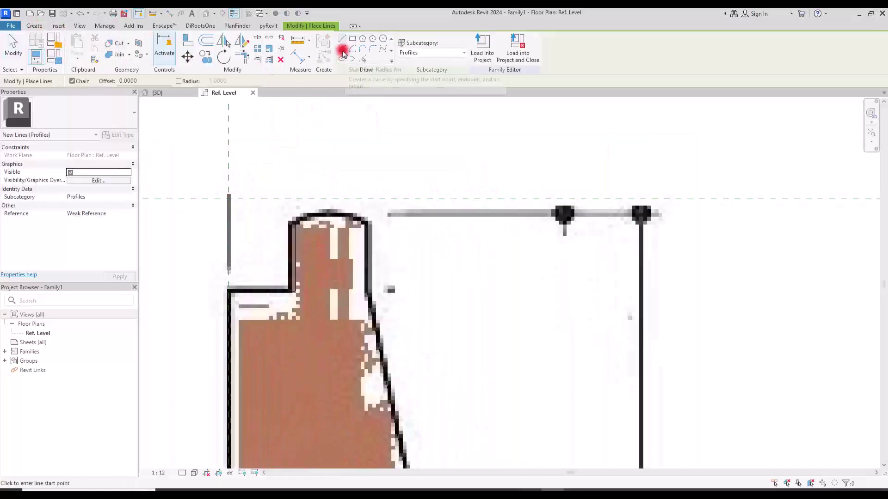
click(343, 50)
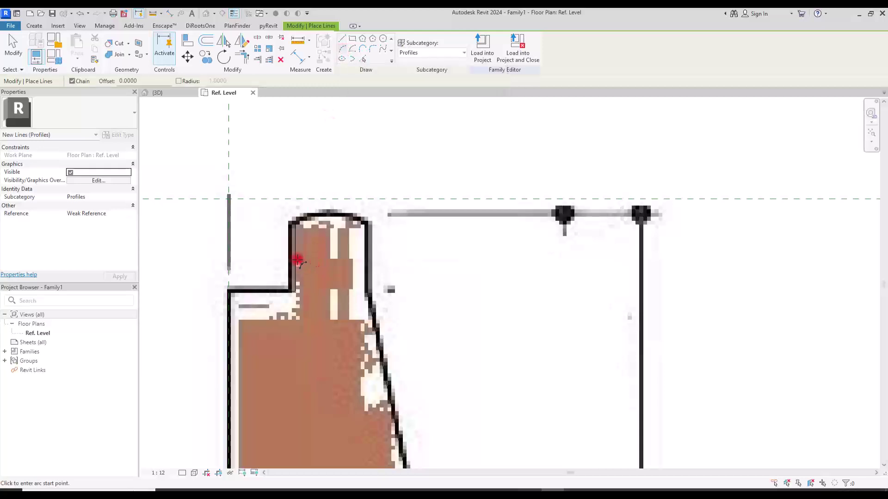
click(294, 224)
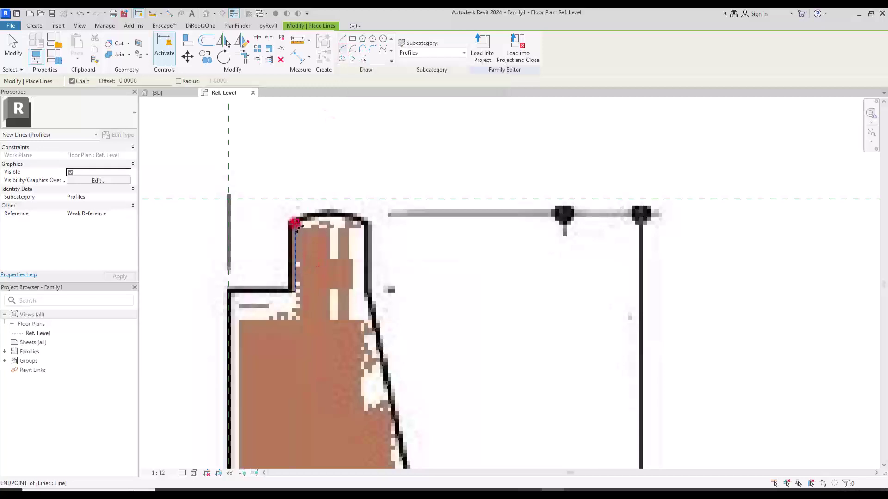
click(366, 222)
click(335, 200)
key(Escape)
key(Escape)
- Nudge the siding reference image sideways until it is clear of the traced profile outline
scroll(402, 244, down, 3)
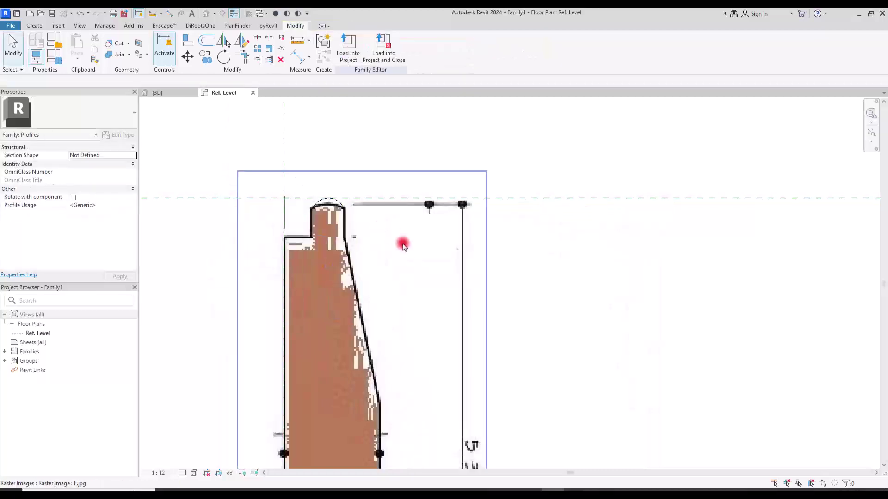
click(407, 224)
scroll(406, 185, down, 1)
scroll(383, 154, down, 1)
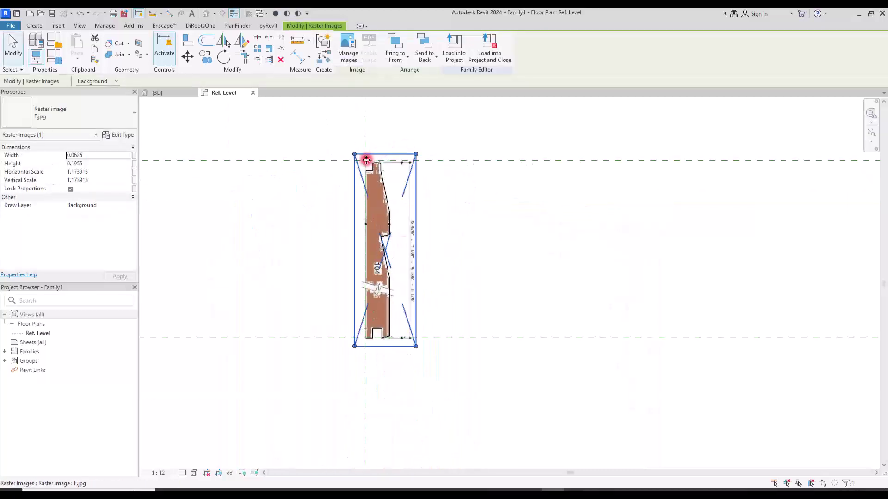
key(Right)
key(Right)
key(Right)
key(Right)
key(Right)
key(Right)
key(Right)
key(Right)
key(Right)
key(Right)
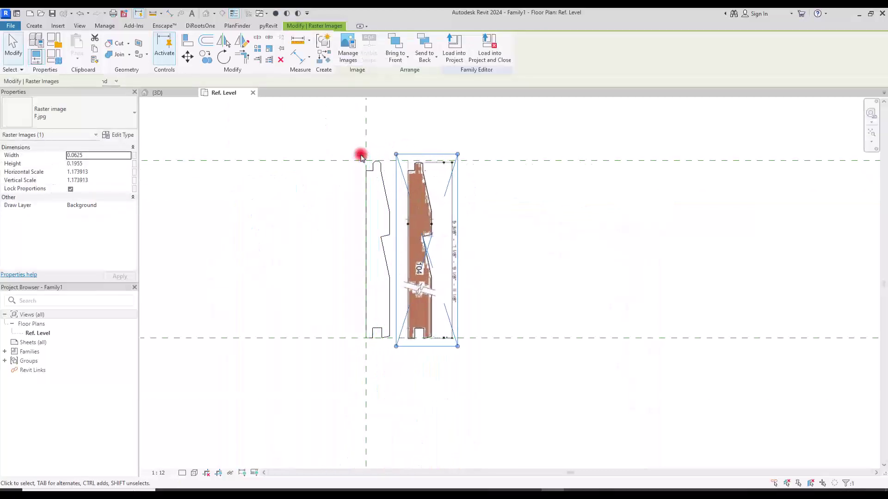
click(447, 319)
- Check the lower part of the traced outline and delete the siding reference image
scroll(361, 384, up, 4)
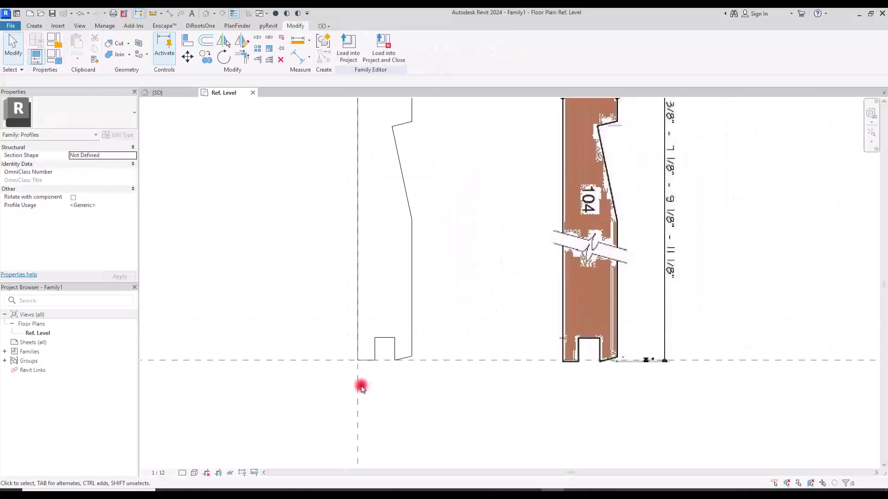
scroll(361, 384, down, 3)
click(462, 248)
key(Delete)
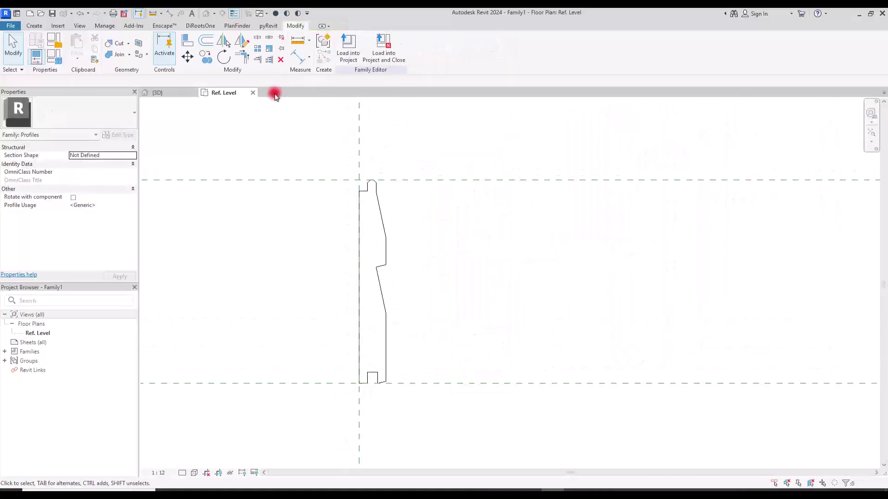
- Save the family as Siding Profile and load it into the Sliding 91.rvt project
click(11, 26)
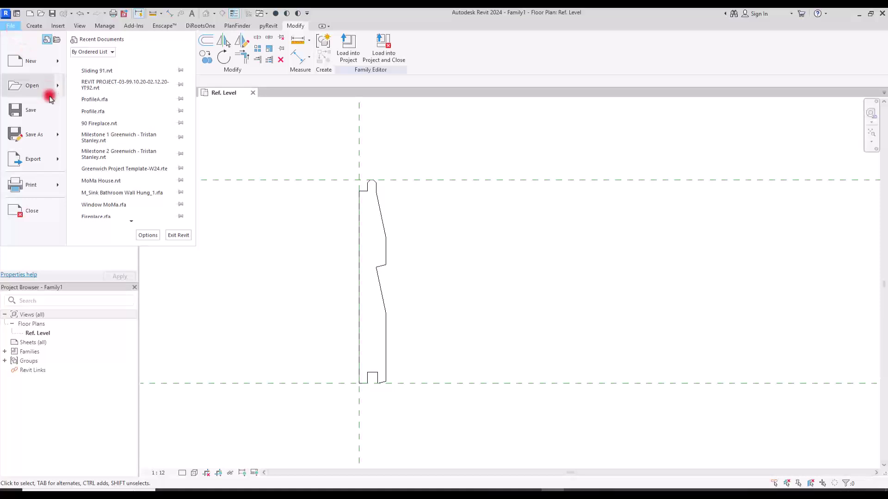
mouse_move(49, 133)
click(317, 85)
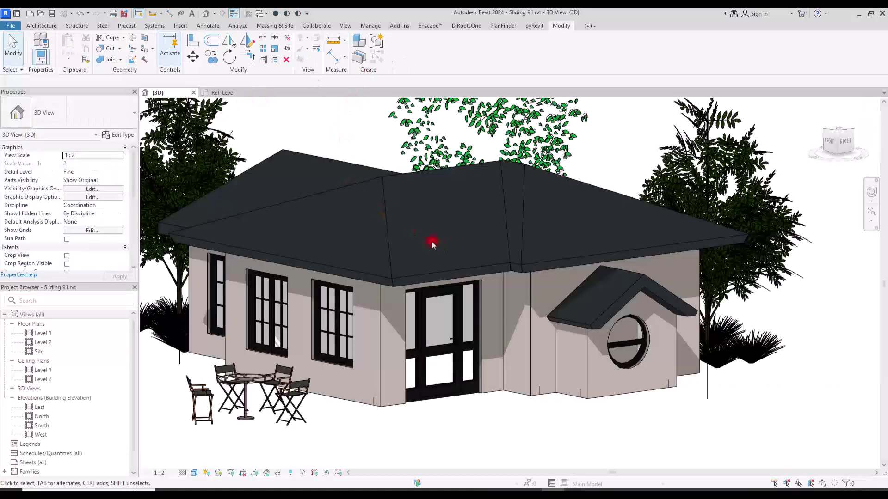
- Open the layer structure of the front wall's Generic - 200mm type and show its preview as Section: Modify type attributes
click(348, 398)
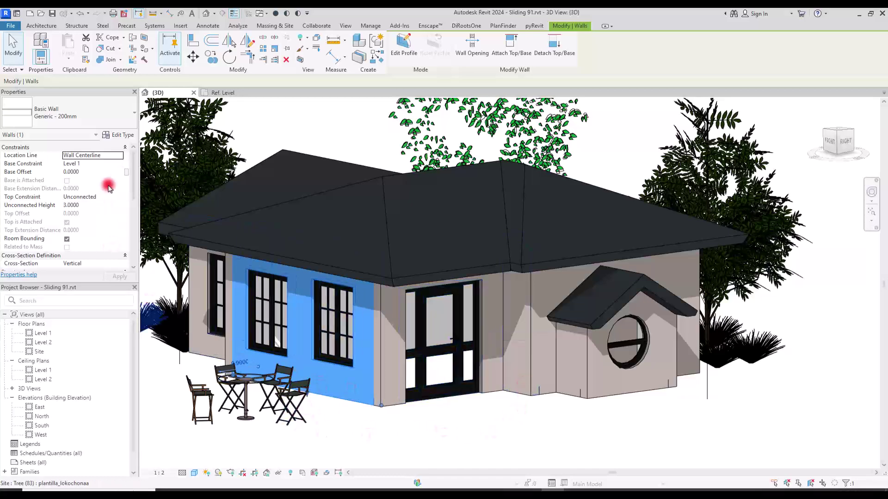
click(122, 137)
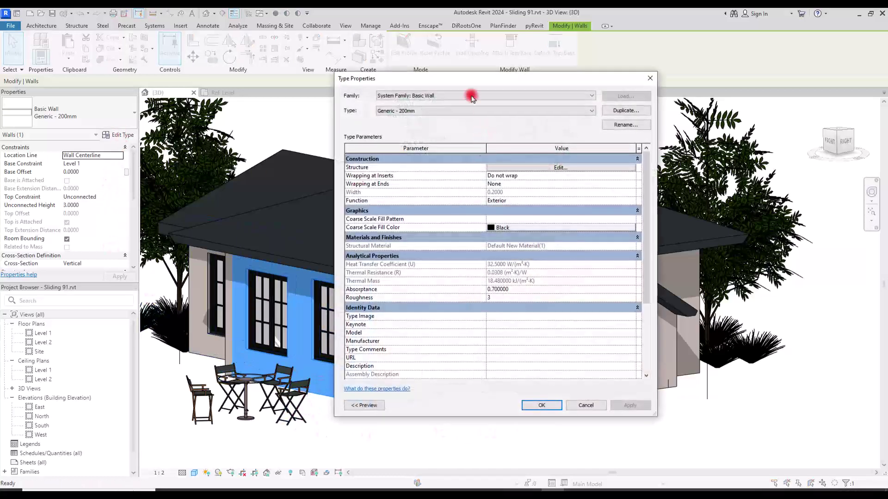
drag(467, 82, 568, 66)
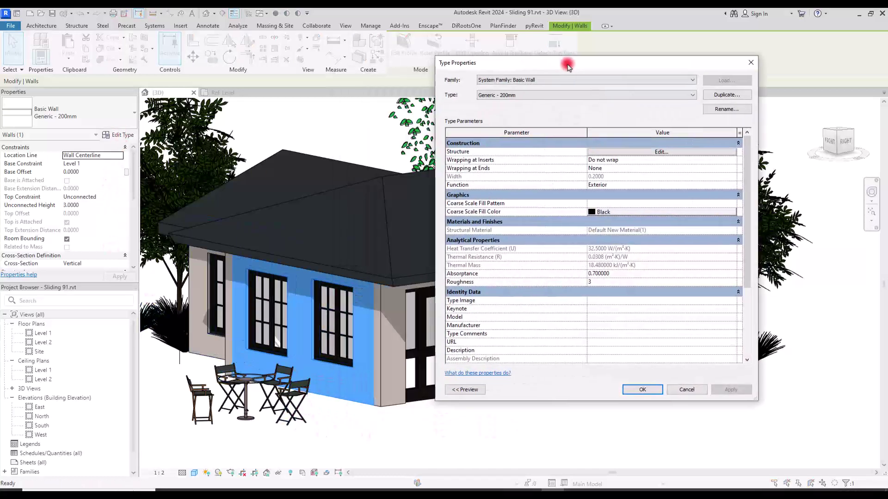
click(638, 154)
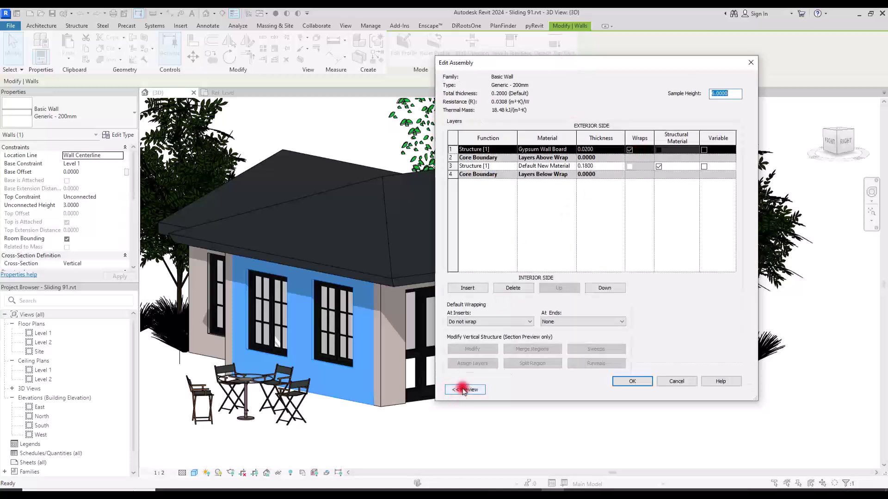
click(465, 390)
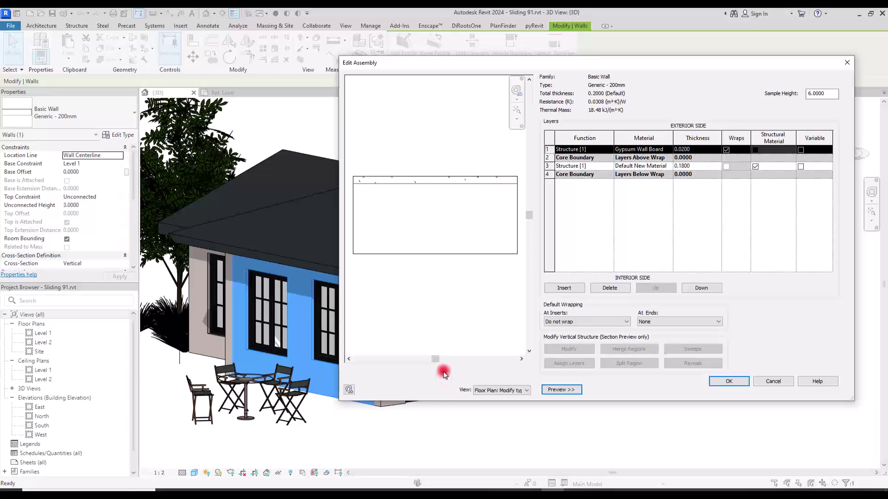
click(521, 392)
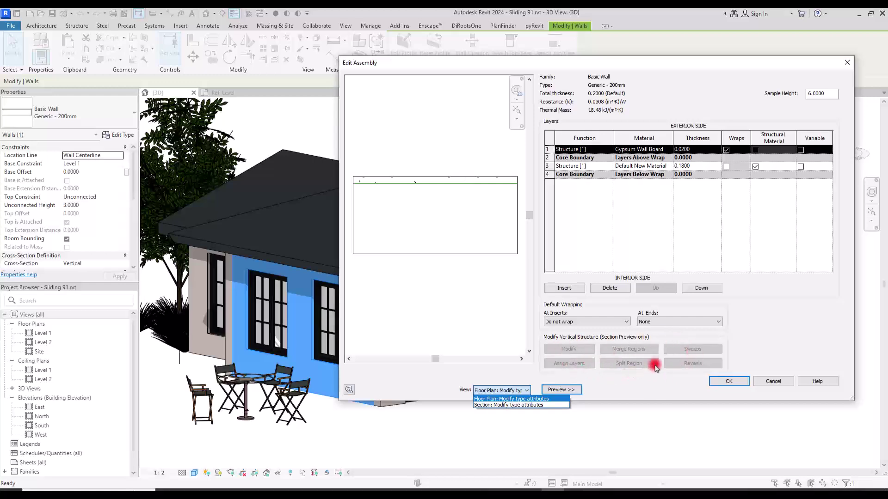
click(480, 405)
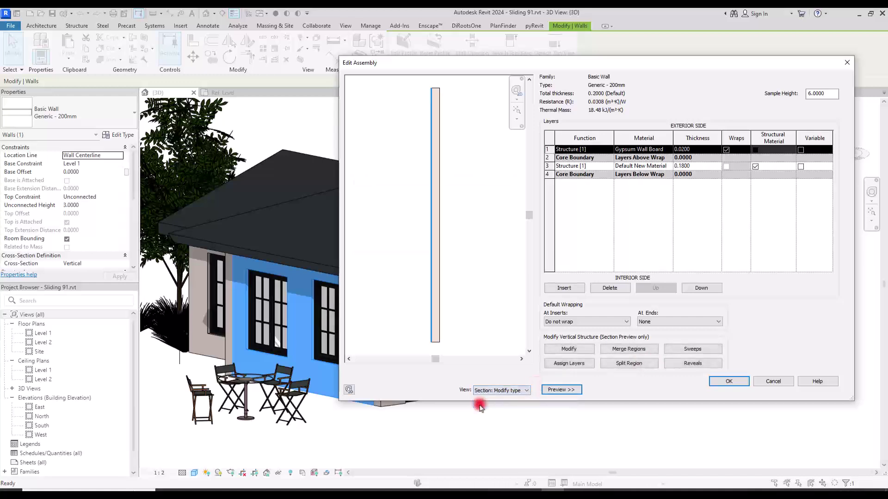
click(547, 148)
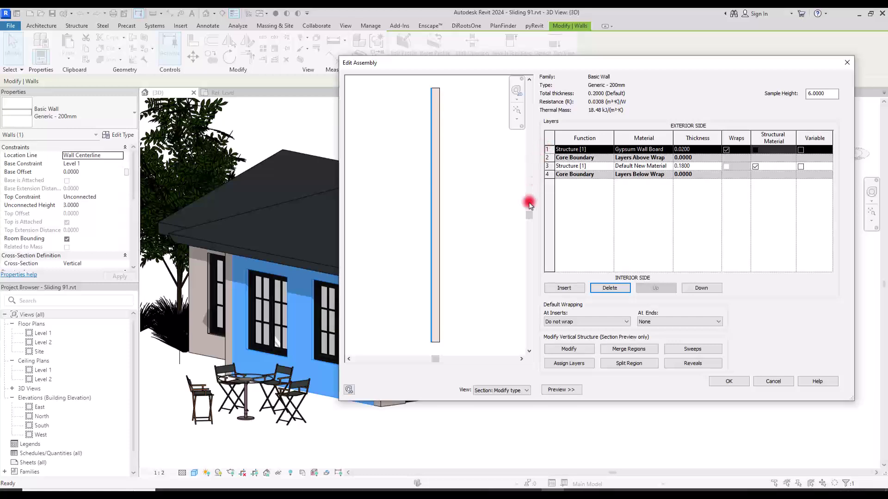
- Add a wall sweep to the wall type using the Siding Profile : Siding Profile profile
click(694, 349)
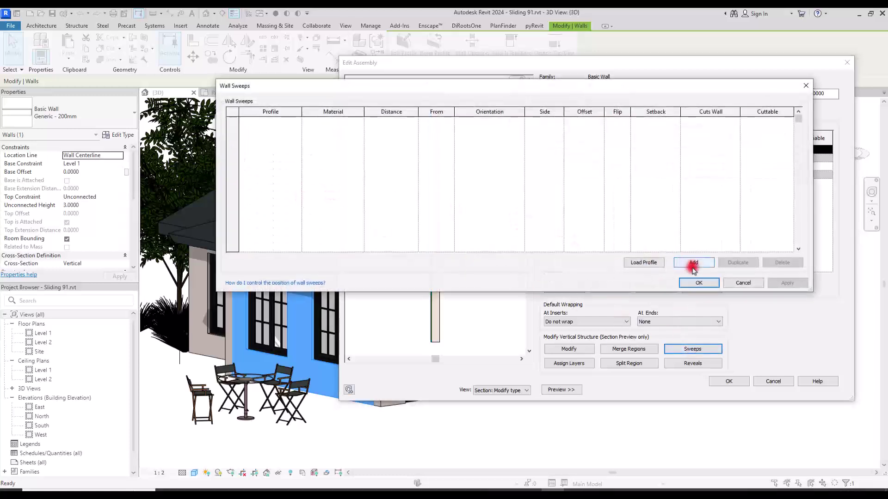
click(693, 263)
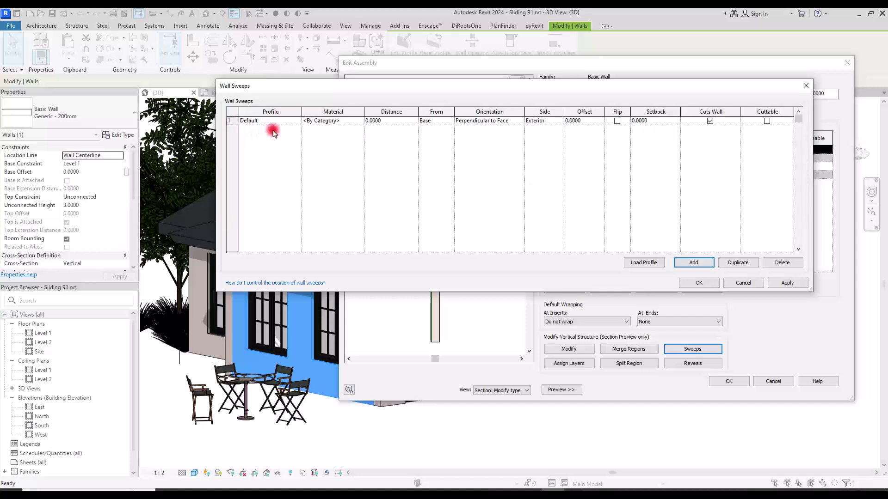
click(296, 122)
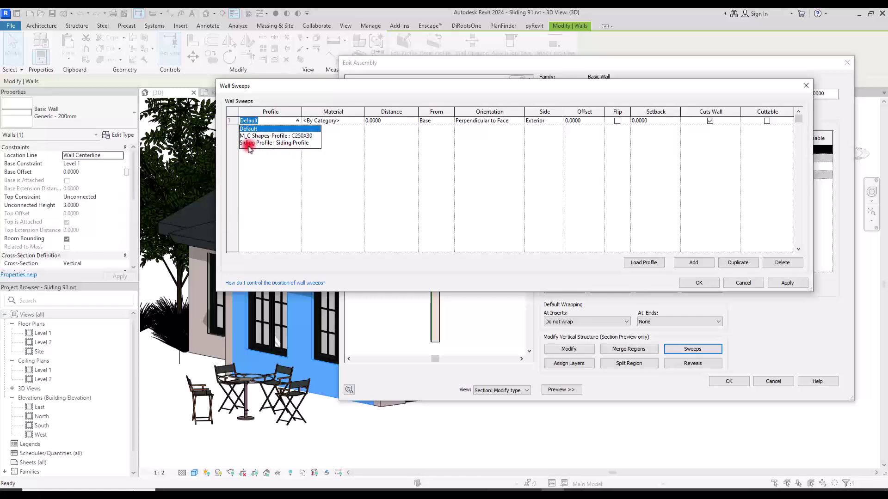
click(272, 143)
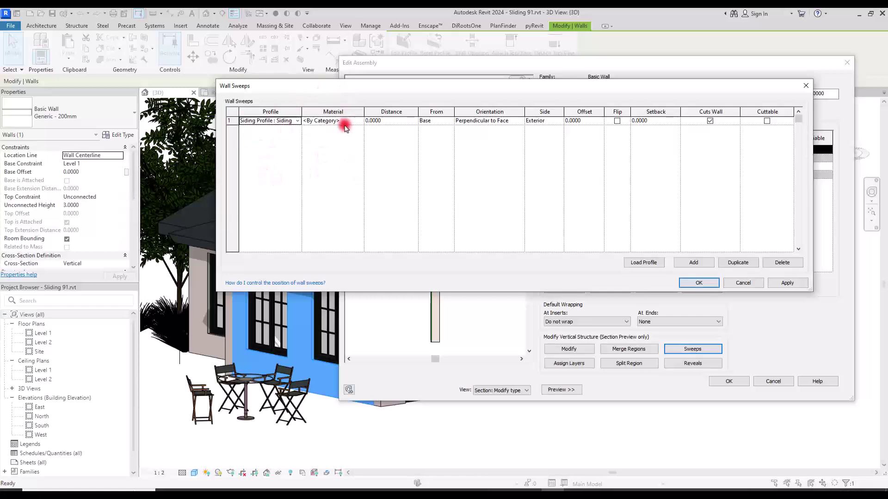
- Browse the project materials for the siding sweep and select Wood - Cherry
click(363, 123)
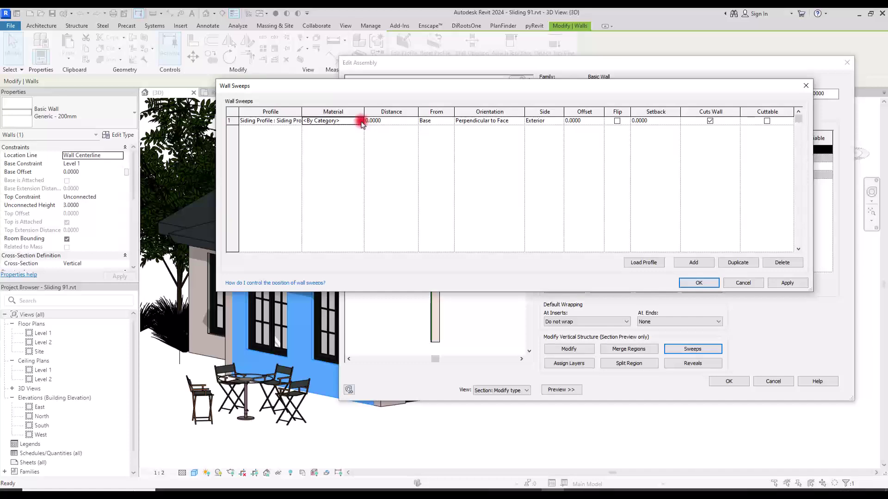
click(361, 121)
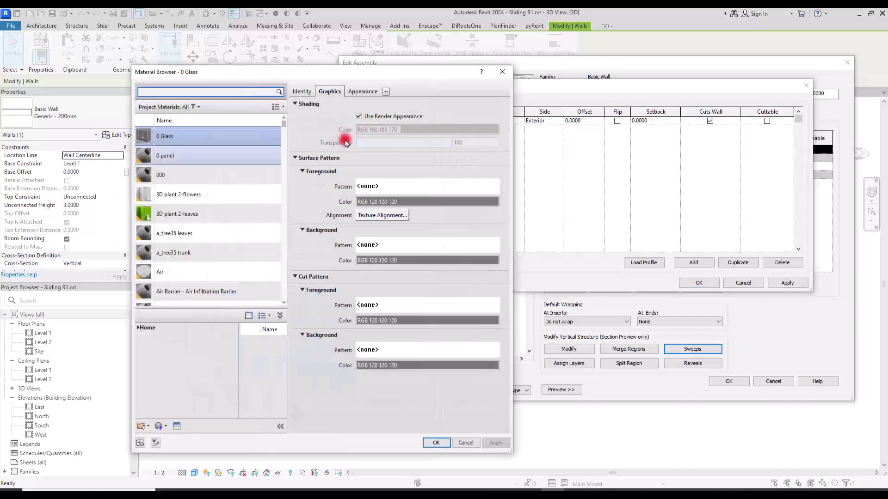
drag(511, 216, 562, 214)
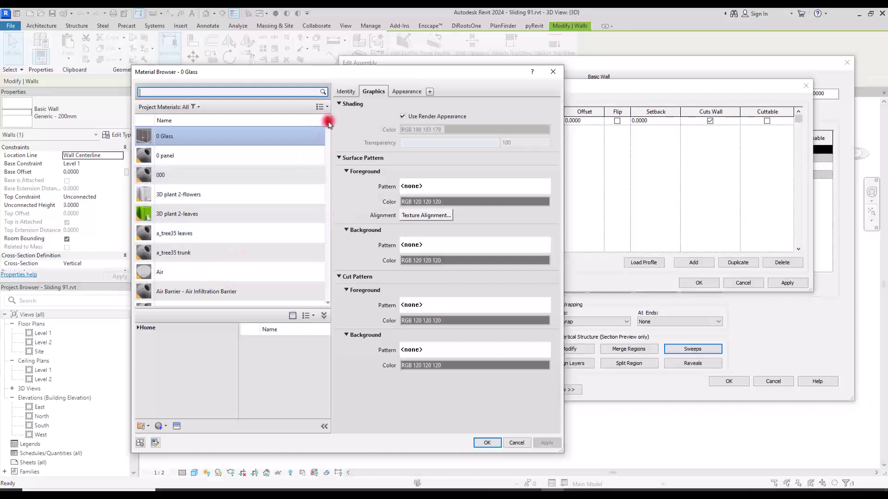
scroll(323, 170, down, 20)
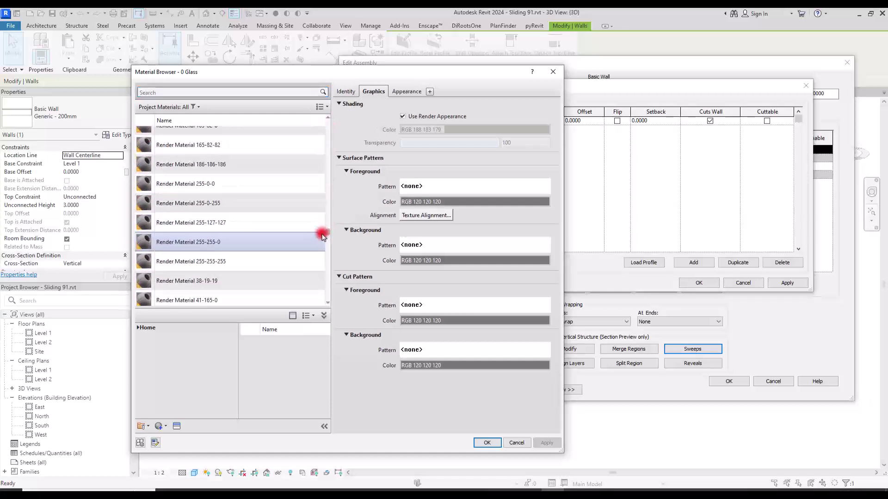
scroll(322, 247, down, 10)
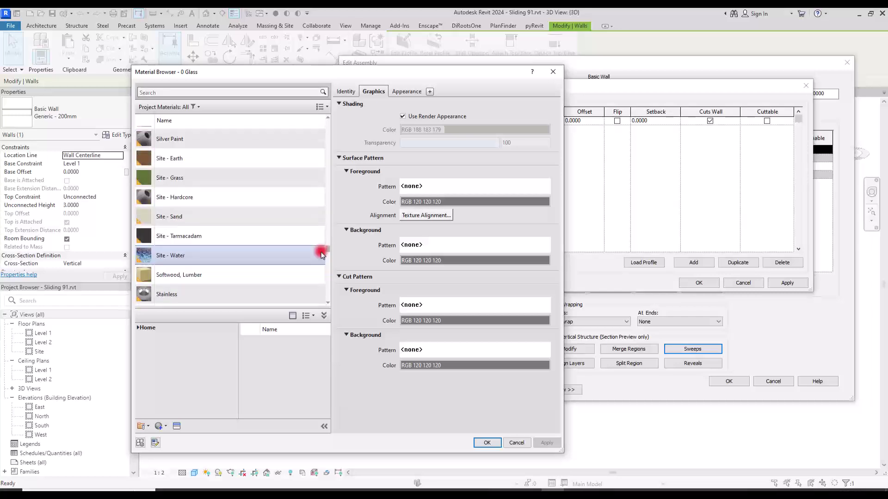
scroll(258, 267, down, 5)
click(222, 220)
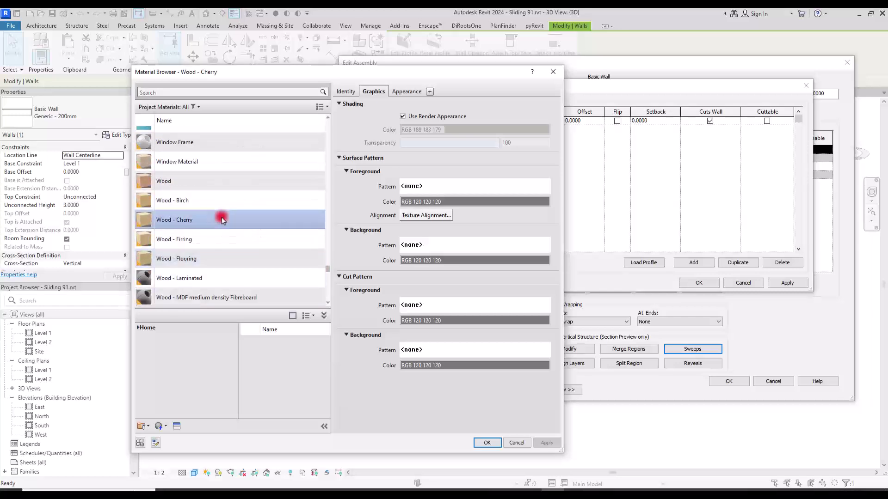
- Set the Wood - Cherry material's shading color to RGB 204-175-149
click(432, 132)
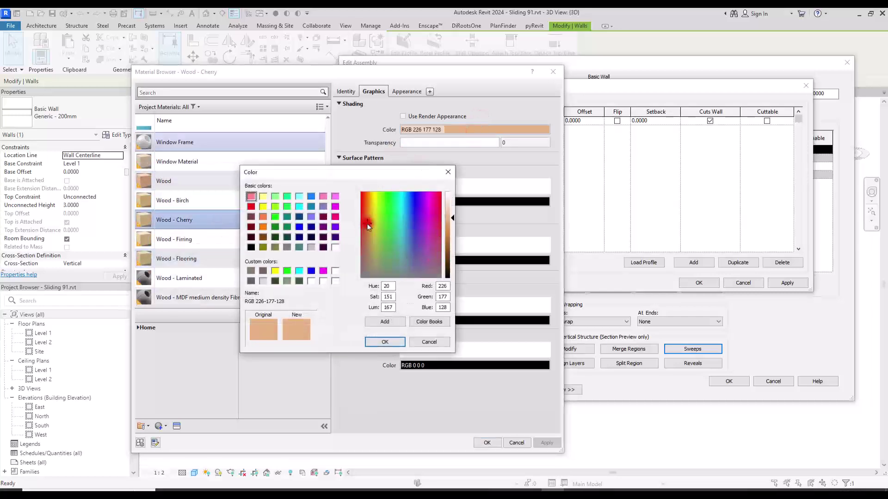
drag(369, 226, 366, 259)
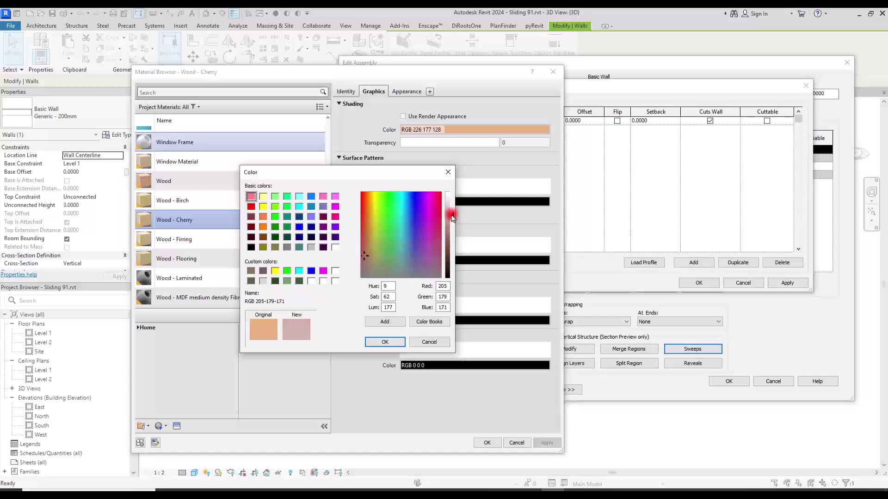
drag(451, 218, 451, 218)
click(371, 252)
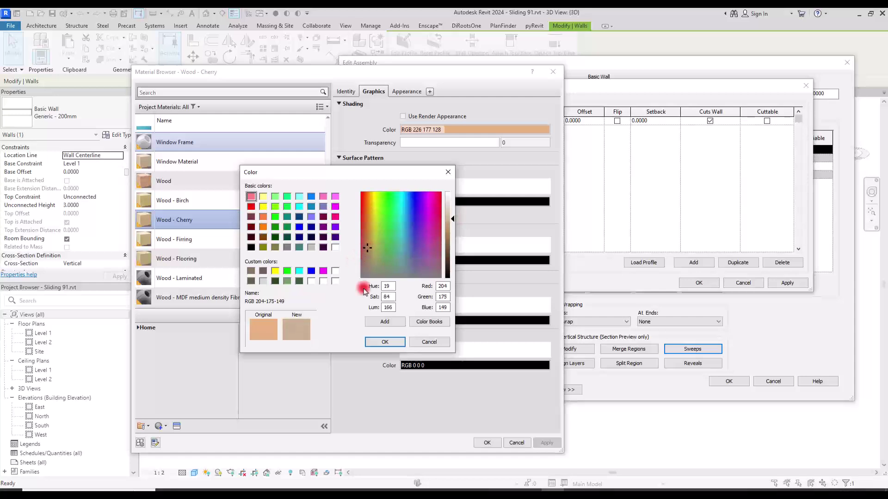
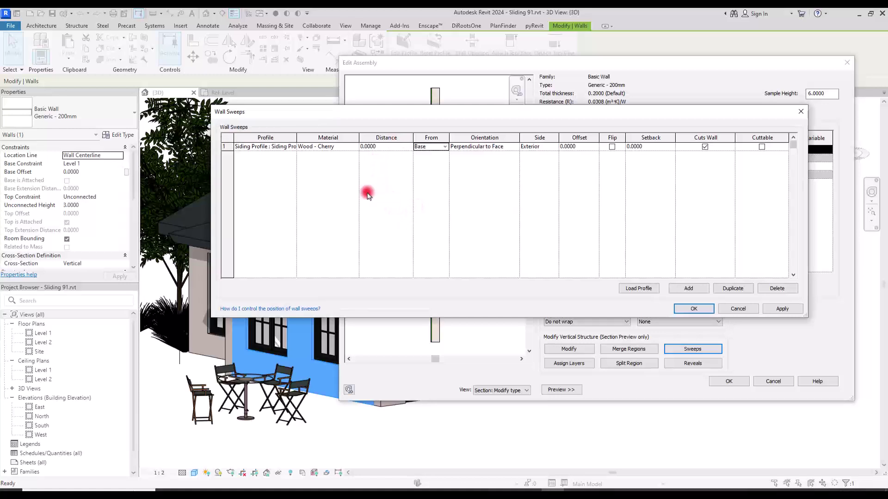
- Keep the sweep's orientation Perpendicular to Face and its side Exterior, leave it unflipped, and confirm the wall sweeps
key(Tab)
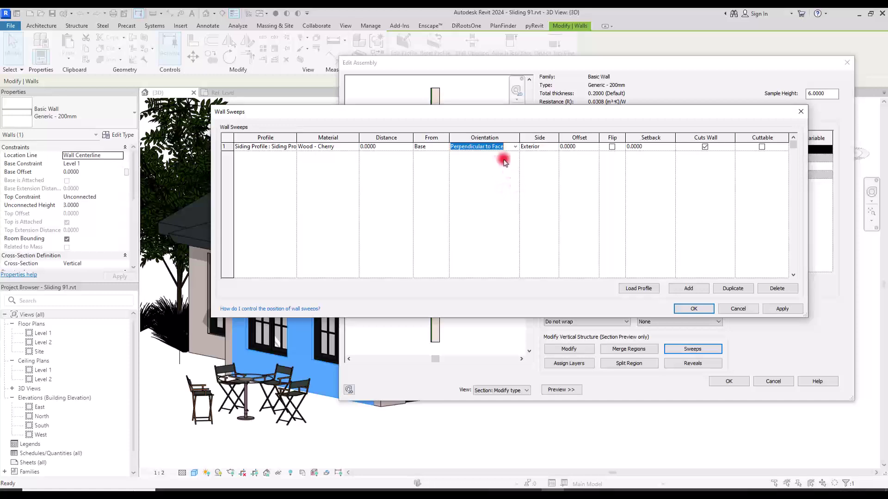
click(513, 147)
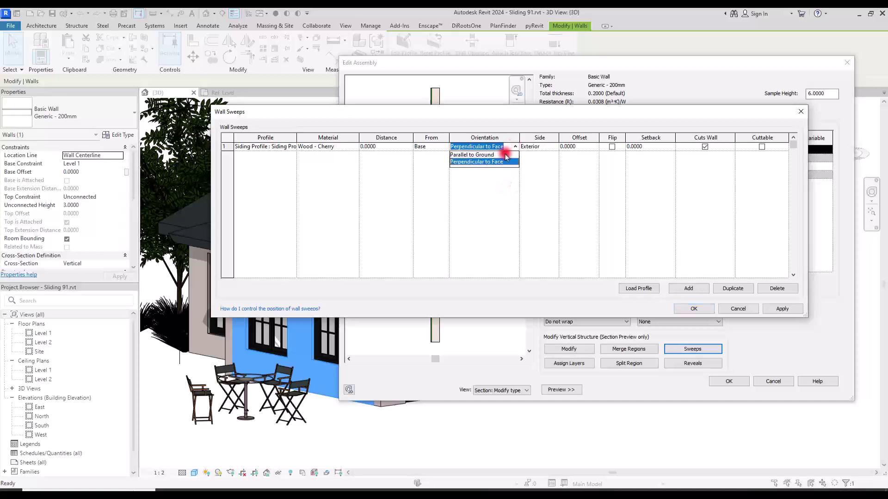
click(525, 168)
click(531, 146)
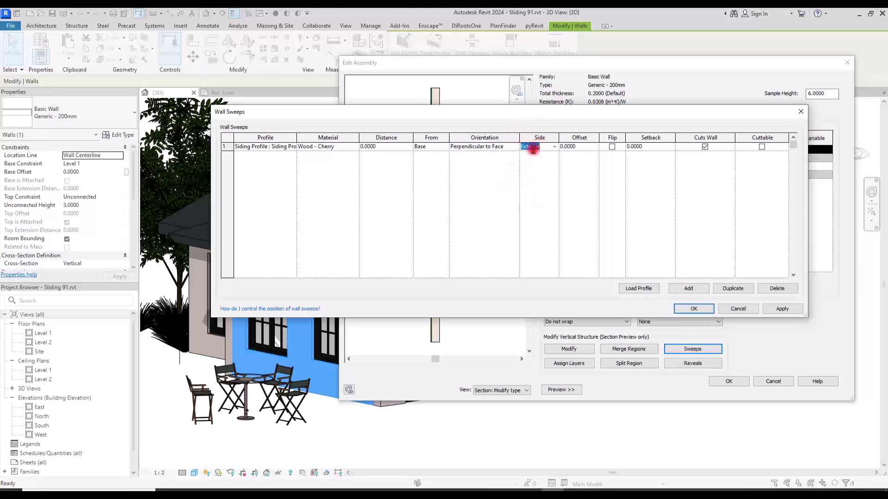
click(554, 147)
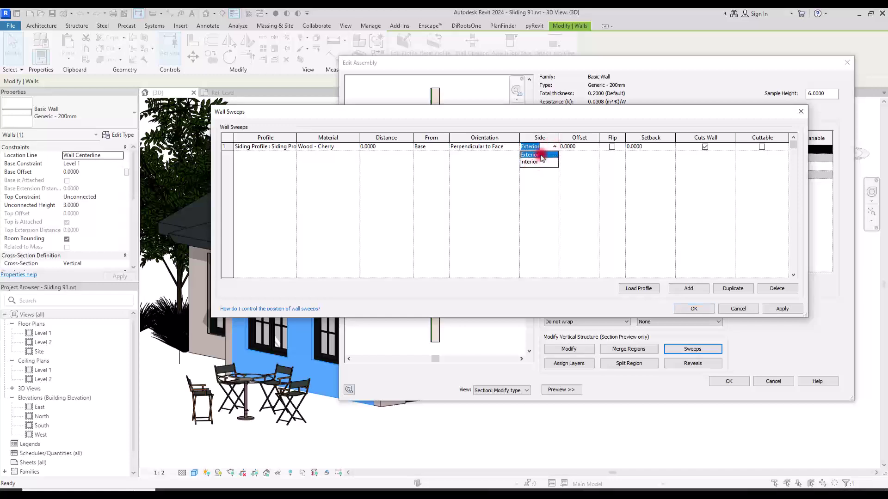
click(541, 156)
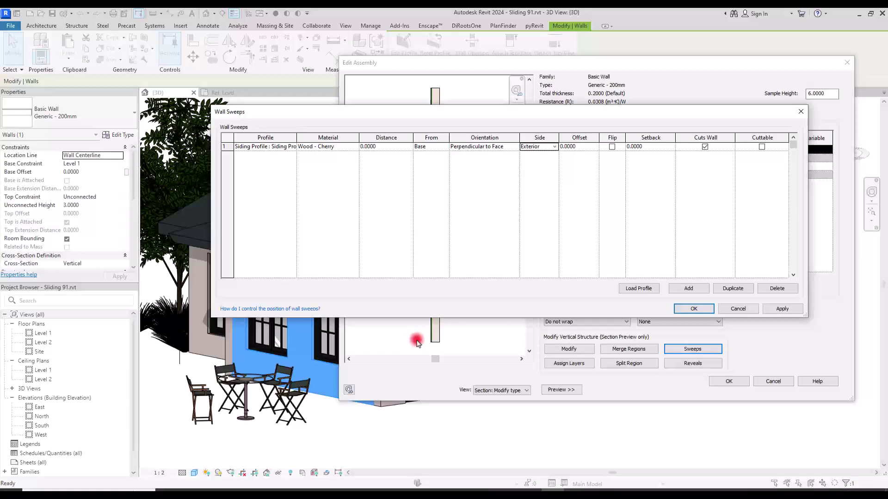
click(611, 148)
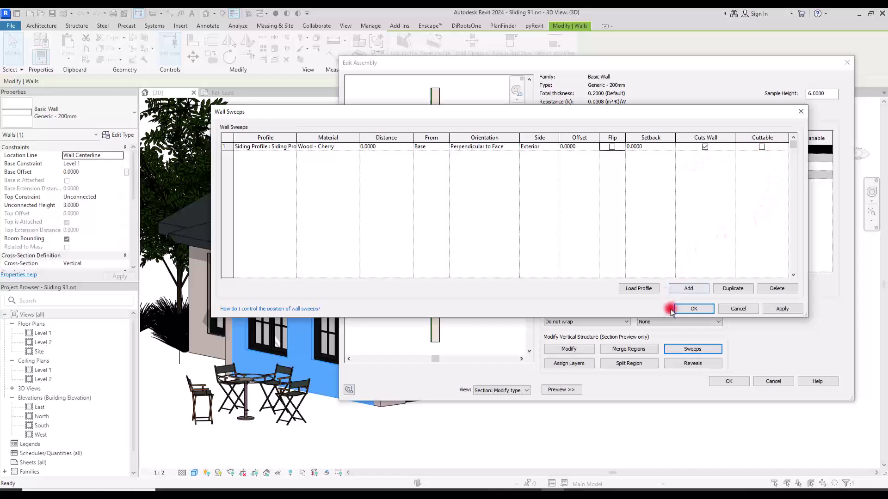
click(692, 309)
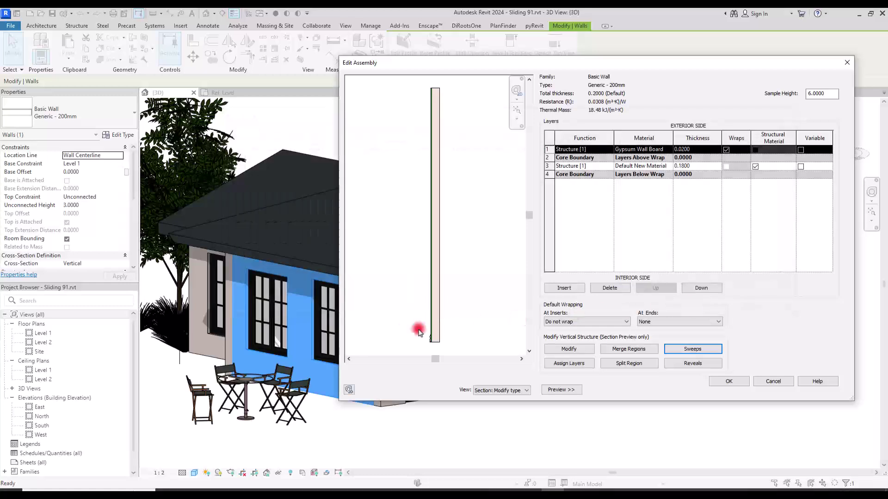
- Check the siding sweep at the wall base in the section preview and confirm the wall type changes
scroll(405, 329, up, 4)
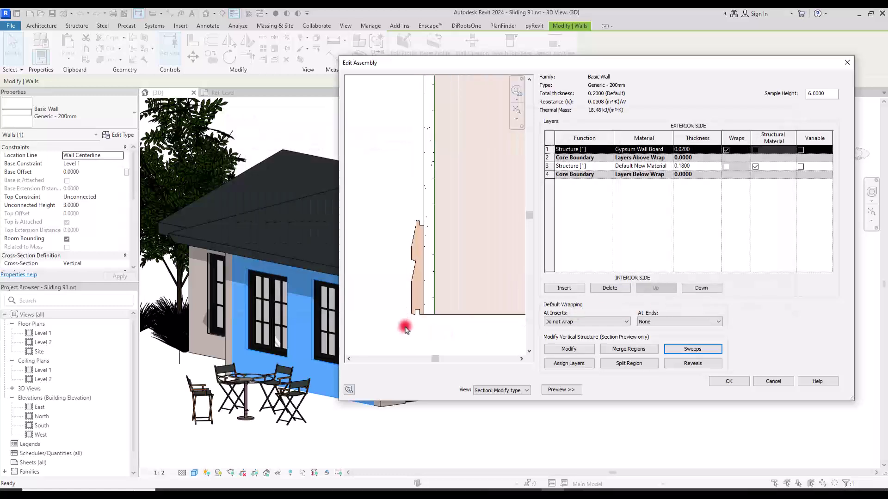
scroll(403, 325, up, 1)
scroll(397, 306, up, 2)
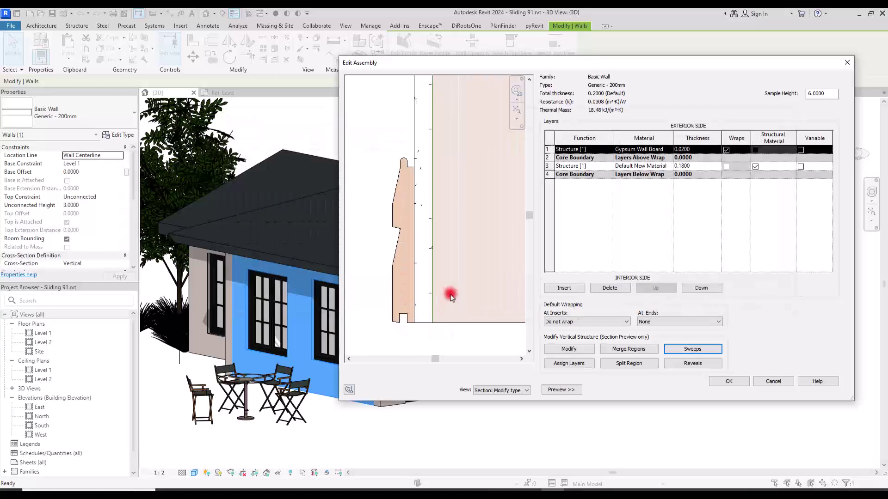
click(729, 381)
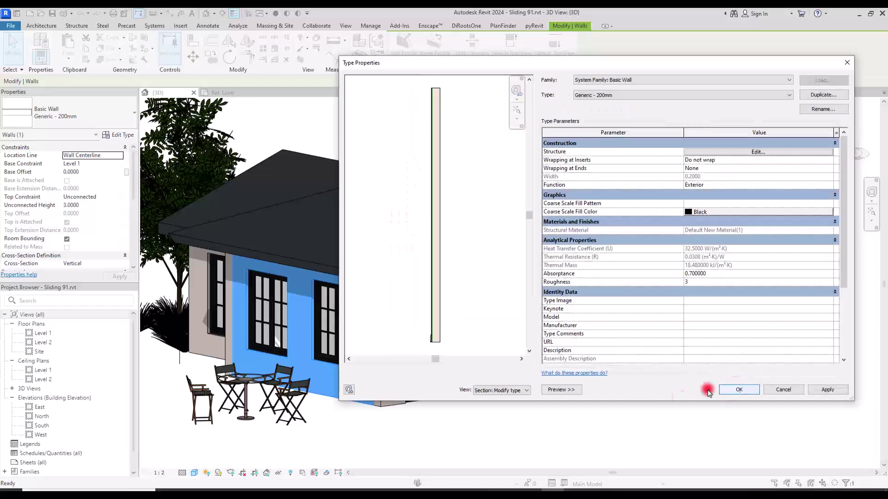
click(734, 386)
- Examine the siding sweep along the base of the exterior walls, around the corners, entrance door and windows
click(445, 440)
scroll(403, 400, up, 5)
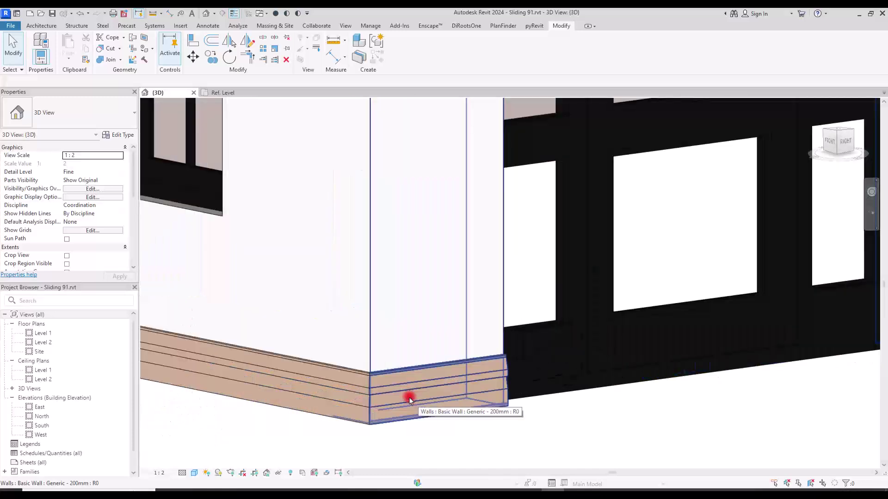
scroll(409, 399, down, 5)
shift+middle_drag(301, 351, 365, 361)
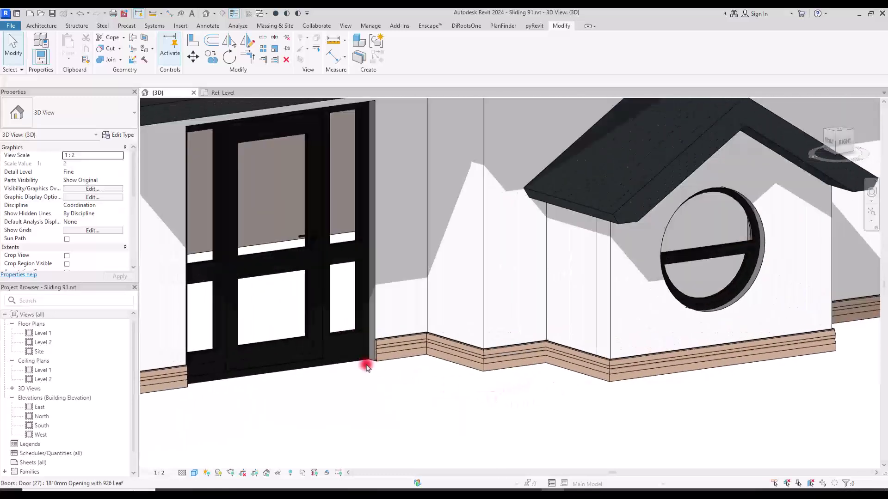
scroll(356, 370, up, 4)
scroll(355, 372, down, 5)
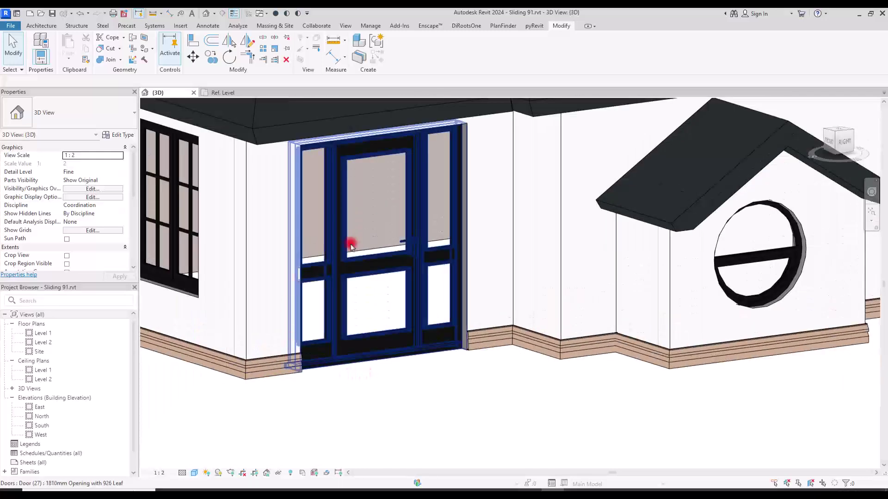
click(336, 262)
click(362, 426)
shift+middle_drag(362, 426, 265, 223)
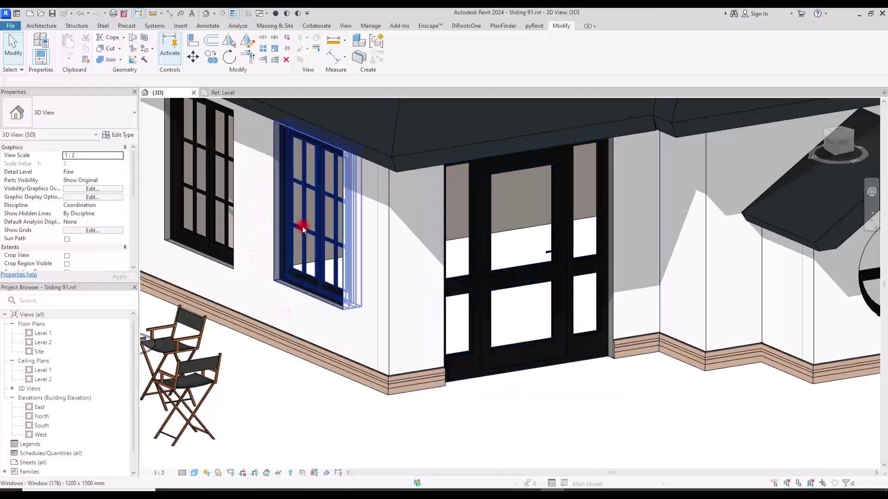
scroll(384, 320, down, 3)
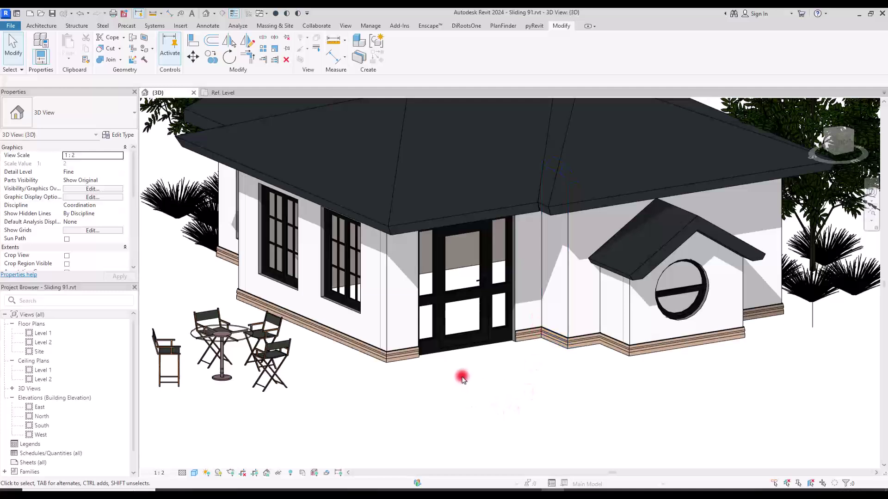
- Reopen the wall sweeps of the front wall's Generic - 200mm type
click(350, 345)
click(118, 135)
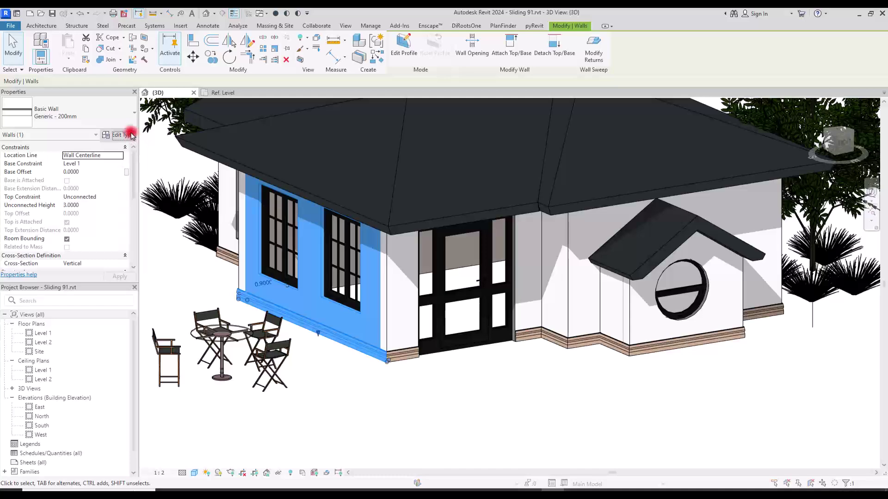
click(758, 152)
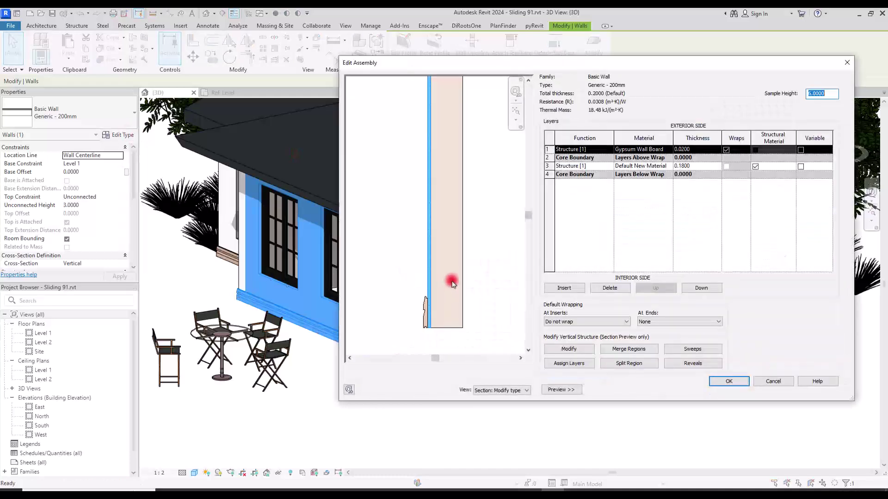
click(687, 352)
- Add a second wall sweep with the Siding Profile and copy the first sweep's Wood - Cherry material to it
click(691, 288)
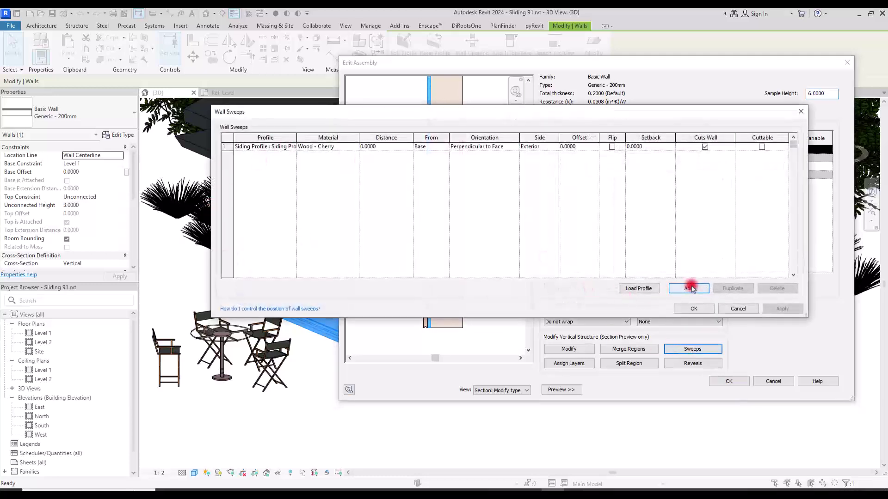
click(293, 156)
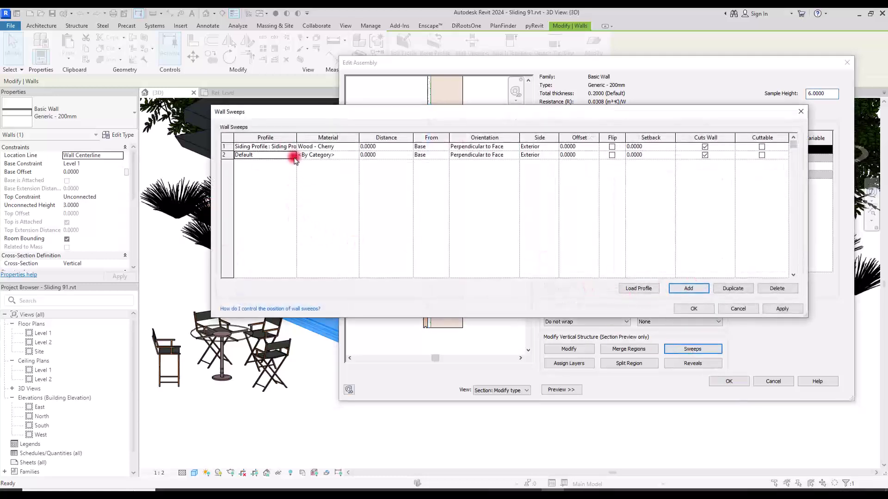
click(292, 155)
click(245, 178)
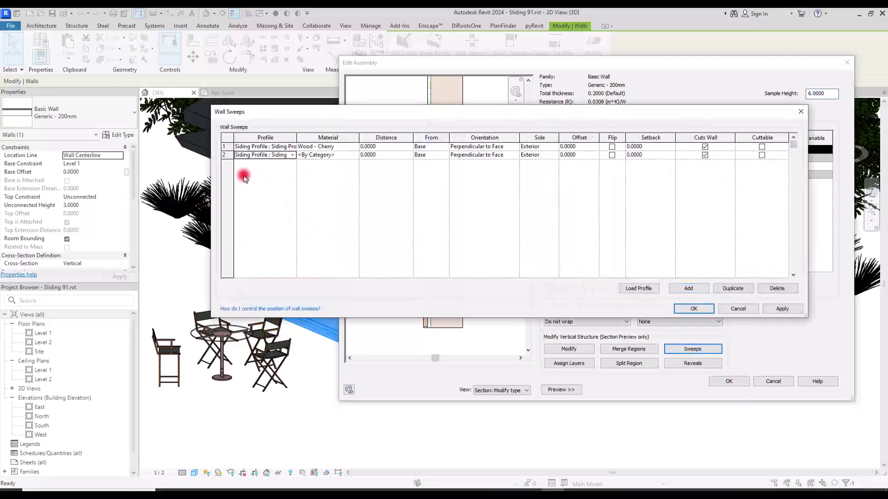
click(345, 147)
key(ctrl+c)
click(346, 156)
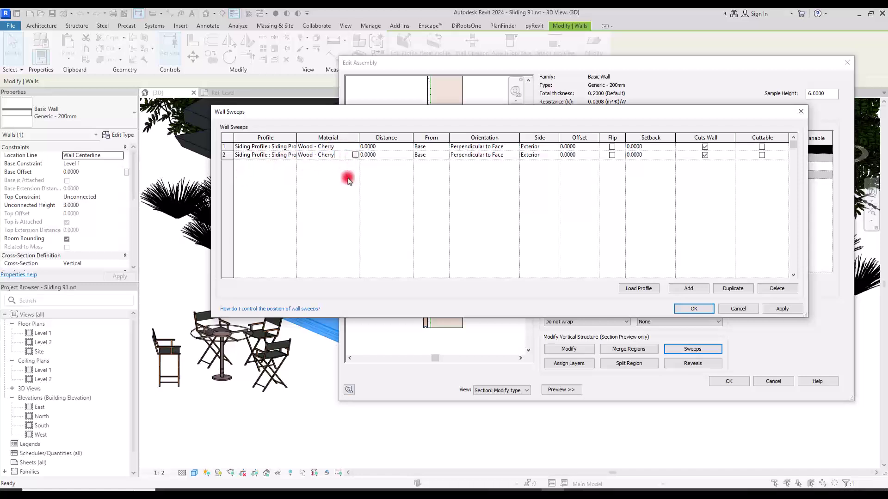
- Set the second siding sweep's distance from the base to 0.17, check the joint in the section preview and confirm the assembly
key(ctrl+v)
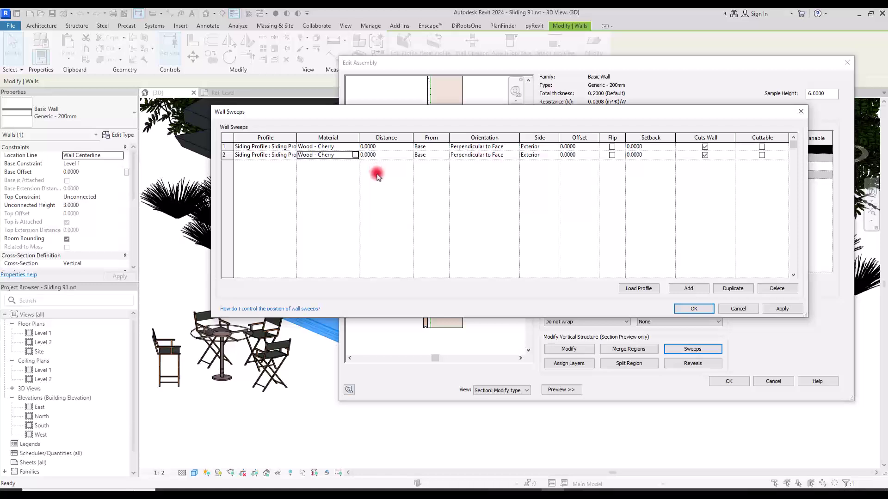
click(367, 155)
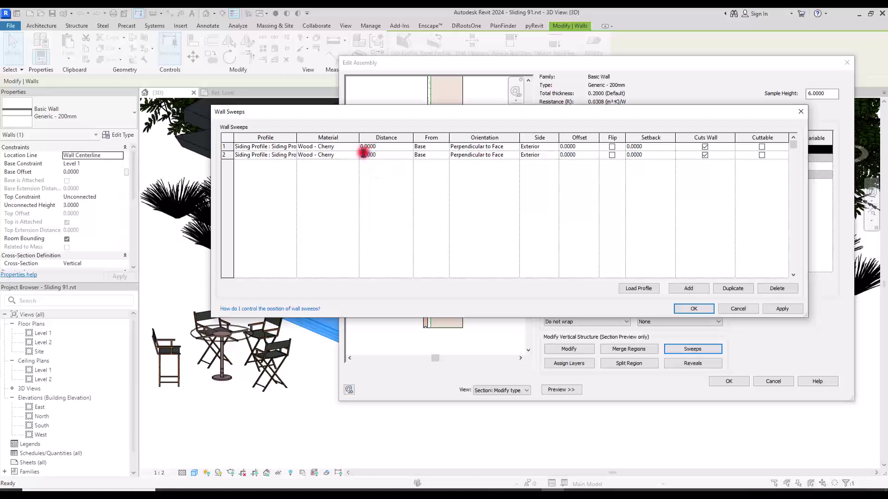
drag(462, 116, 444, 69)
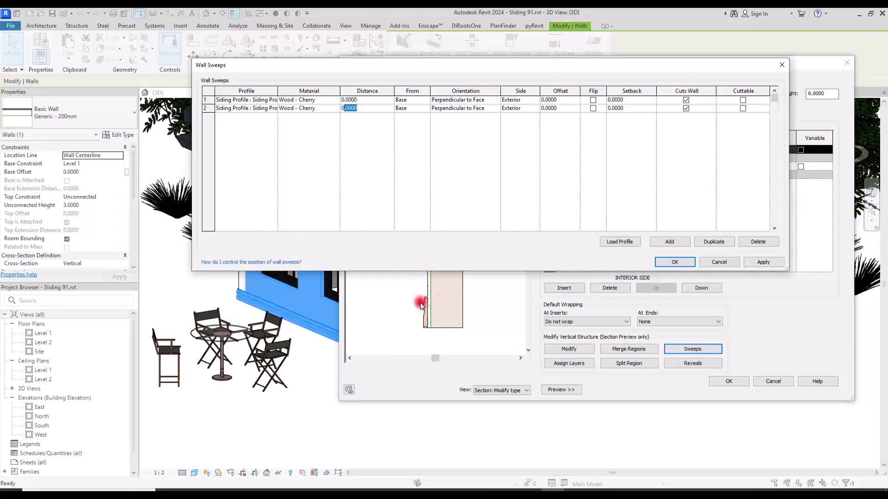
click(349, 109)
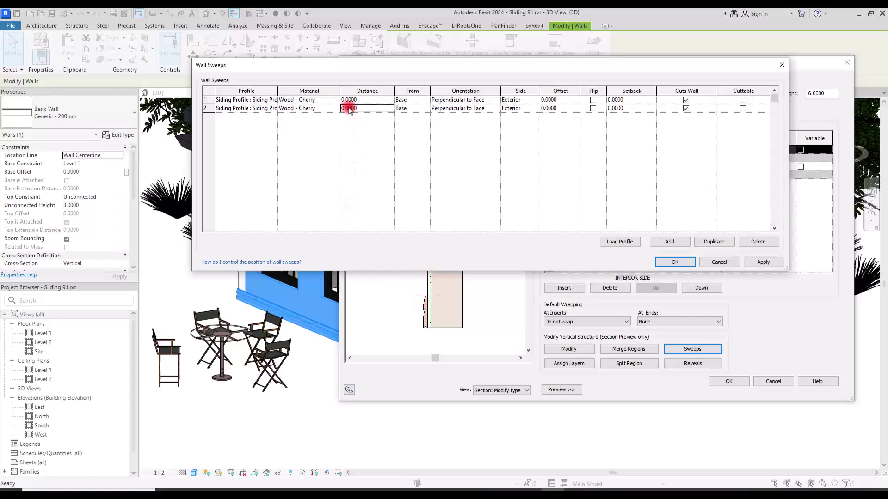
drag(345, 110, 415, 110)
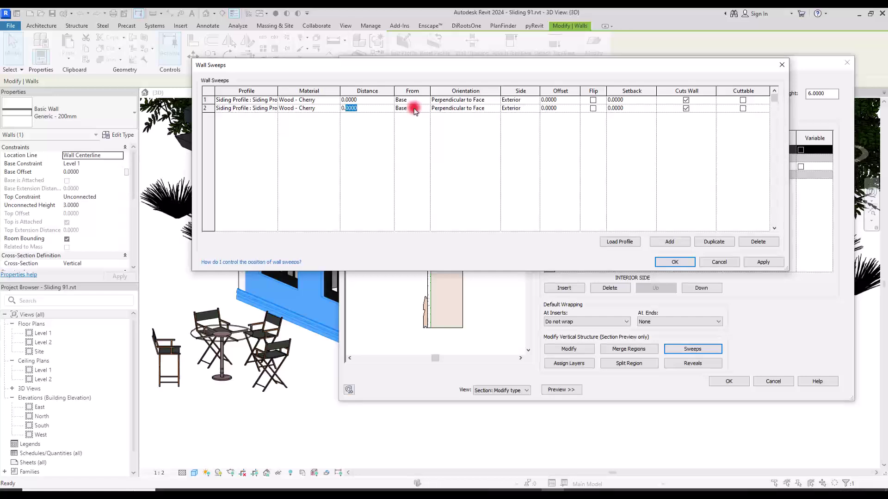
text(17)
click(348, 141)
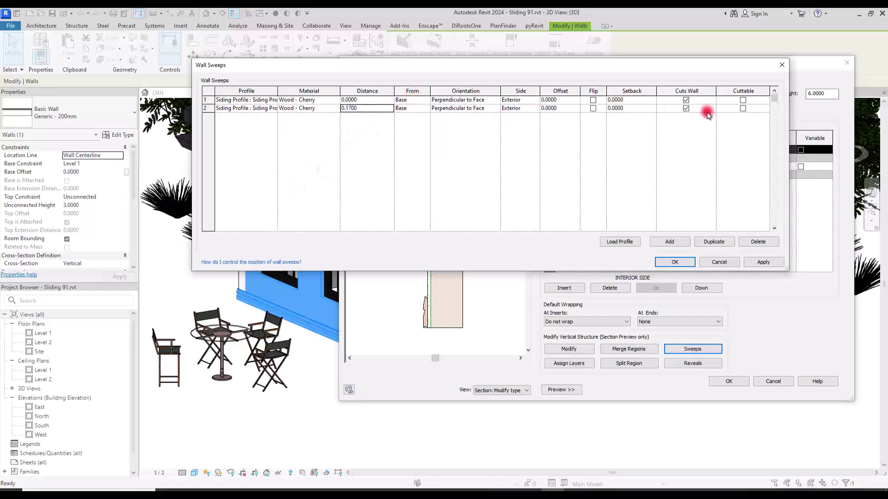
click(674, 262)
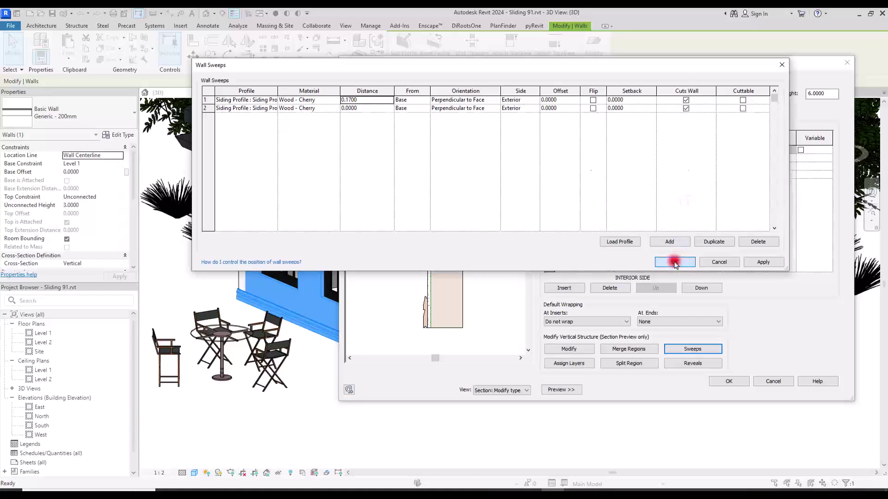
click(517, 200)
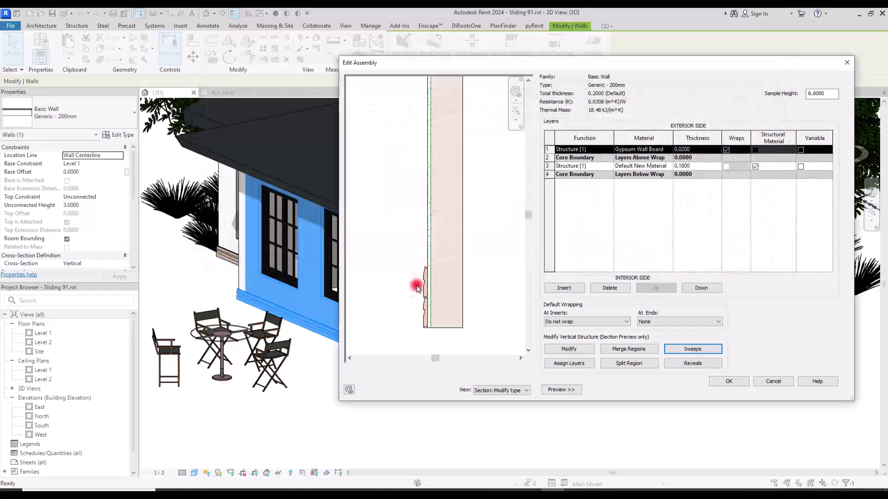
scroll(417, 281, up, 6)
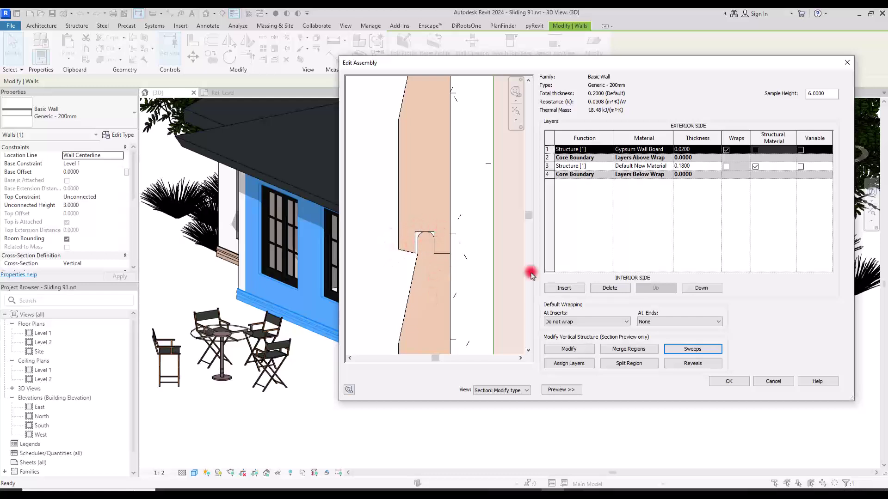
click(725, 383)
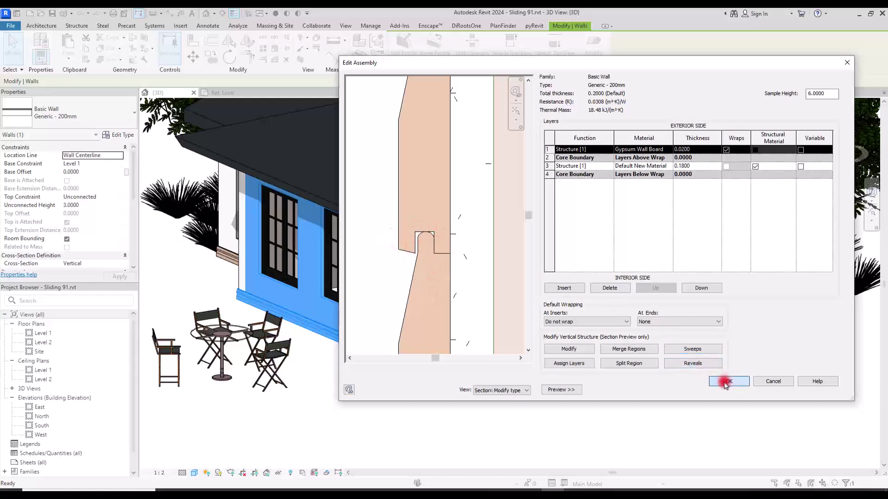
- Reopen the wall sweeps and change the upper siding sweep's distance from the base to 0.171
click(683, 245)
click(689, 349)
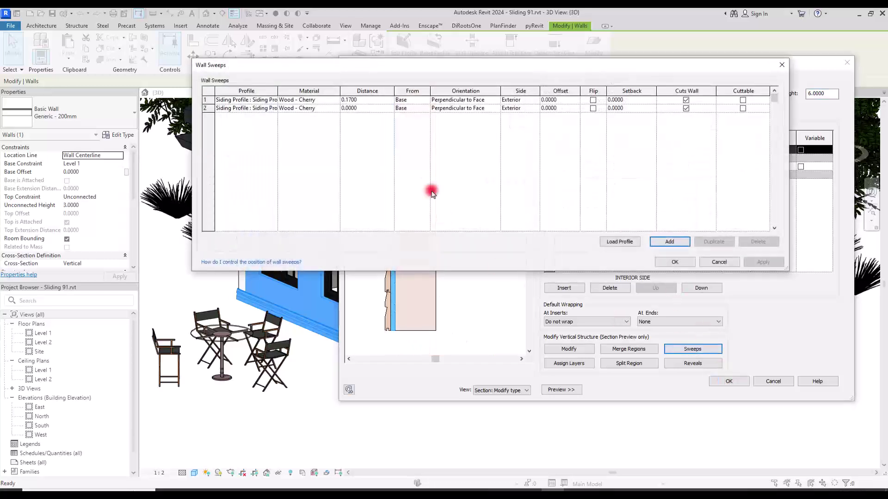
click(353, 100)
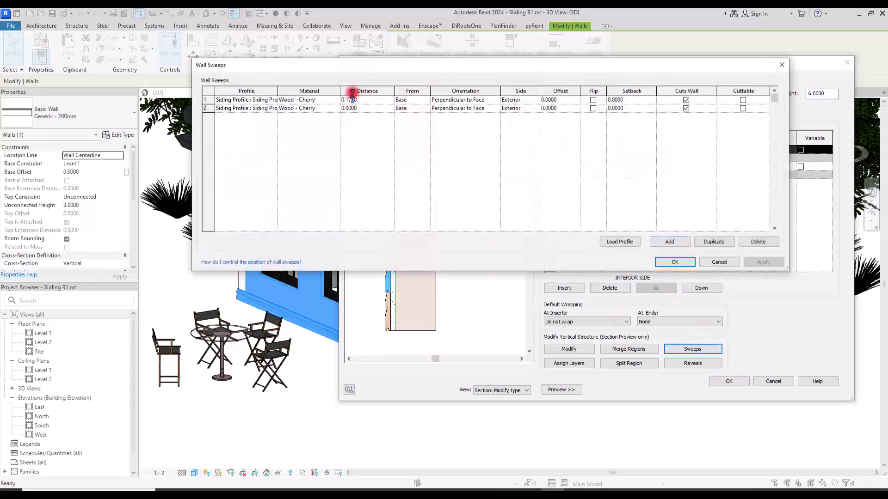
click(359, 109)
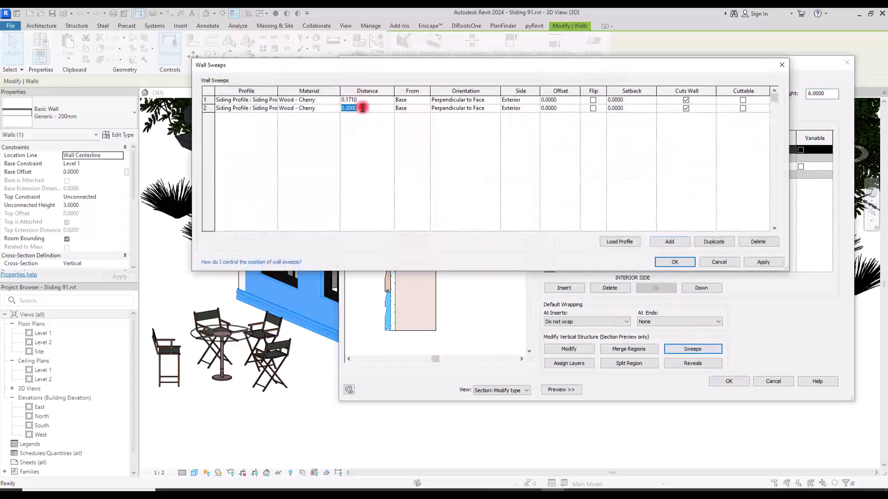
click(664, 264)
- Examine the joint between the two stacked siding sweeps in the section preview and at the wall ends in the 3D view
scroll(365, 293, up, 5)
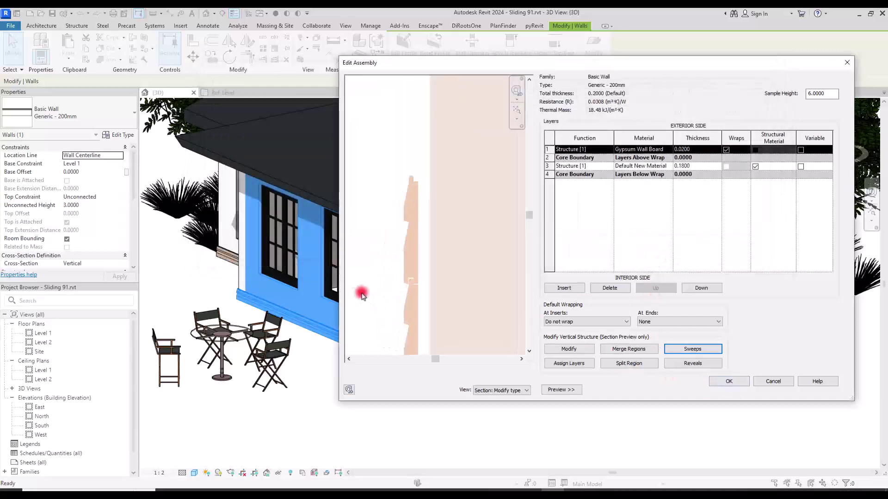
scroll(452, 292, up, 3)
scroll(406, 268, up, 4)
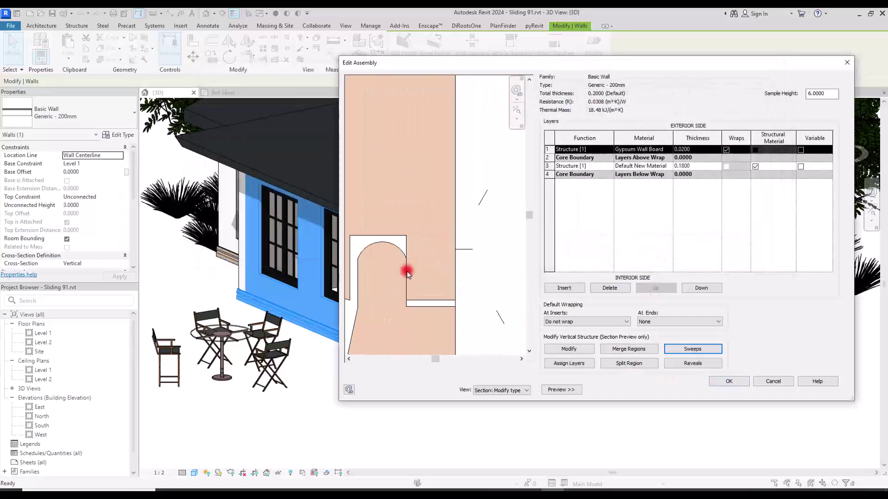
scroll(488, 234, down, 5)
scroll(485, 234, down, 4)
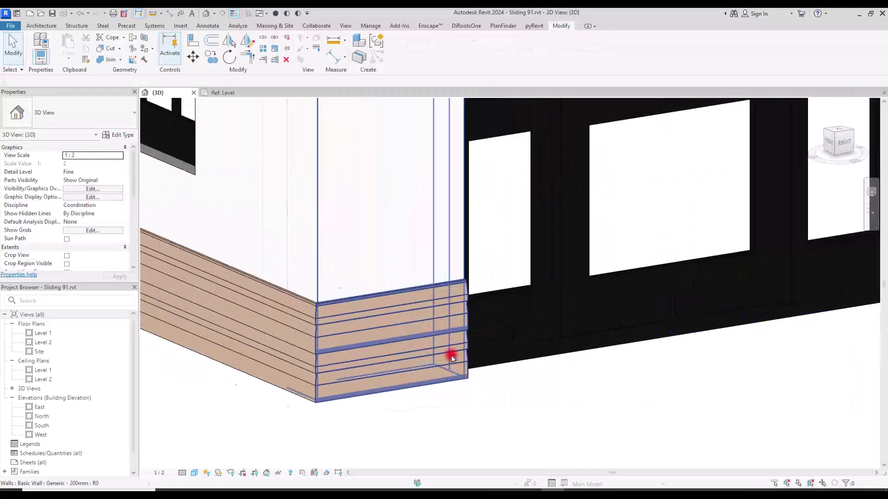
scroll(452, 359, down, 2)
shift+middle_drag(364, 346, 574, 372)
scroll(399, 254, up, 8)
scroll(340, 318, down, 6)
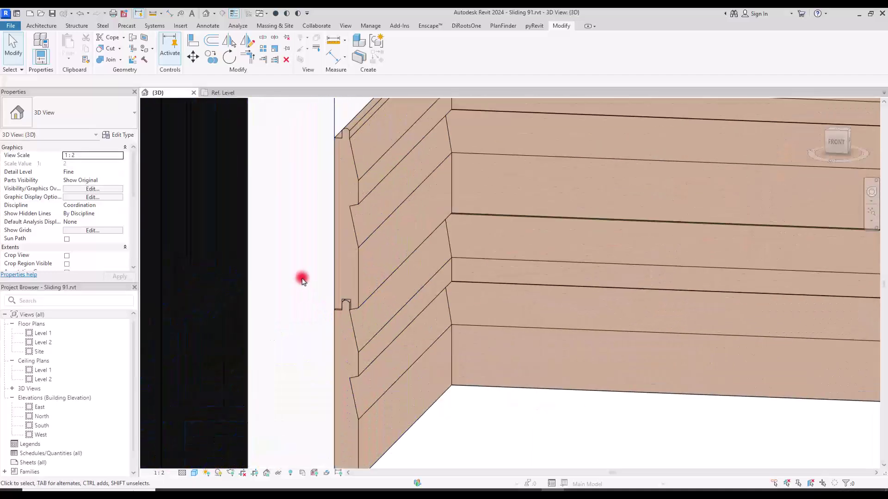
shift+middle_drag(432, 277, 365, 359)
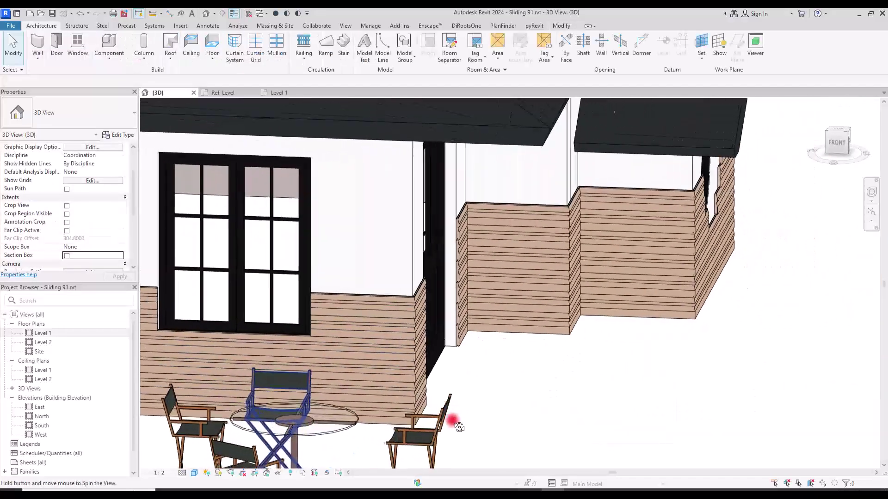
- Examine the stacked siding around the house's exterior walls, including its corners and the cut around the circular window
shift+middle_drag(459, 427, 631, 422)
scroll(362, 277, down, 5)
scroll(319, 301, up, 4)
scroll(550, 453, up, 4)
scroll(630, 422, down, 5)
scroll(638, 430, up, 5)
scroll(480, 436, down, 5)
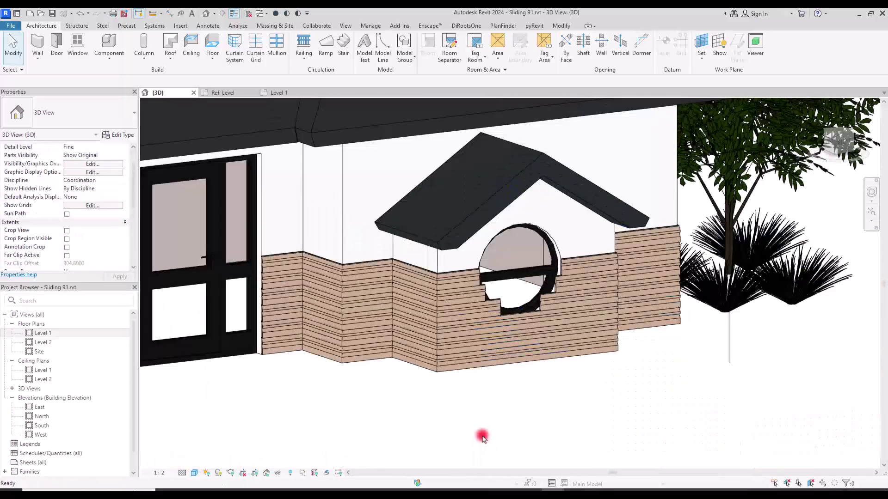
shift+middle_drag(481, 436, 499, 271)
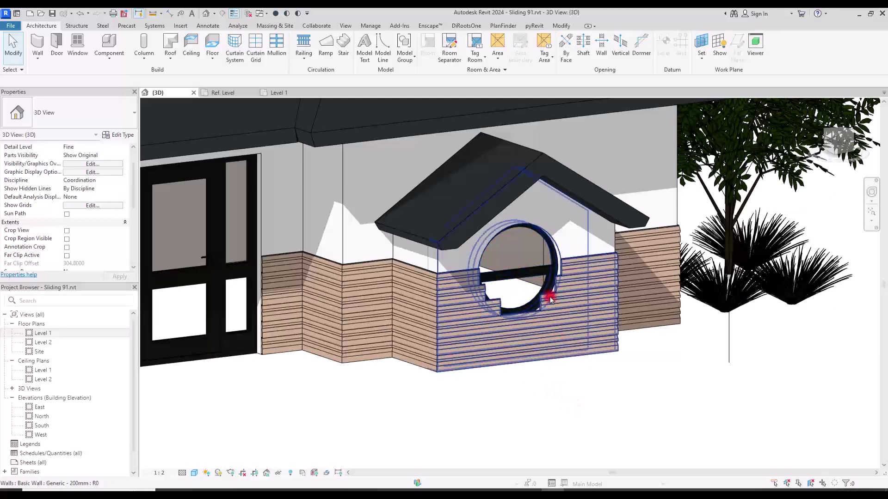
- Replace the 1000 mm circular window beneath the small gable roof with a narrow rectangular window type
click(516, 280)
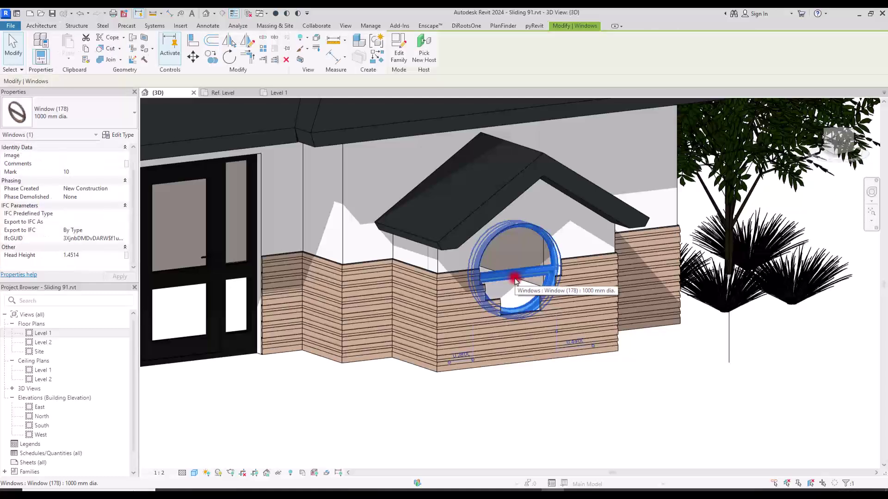
click(74, 113)
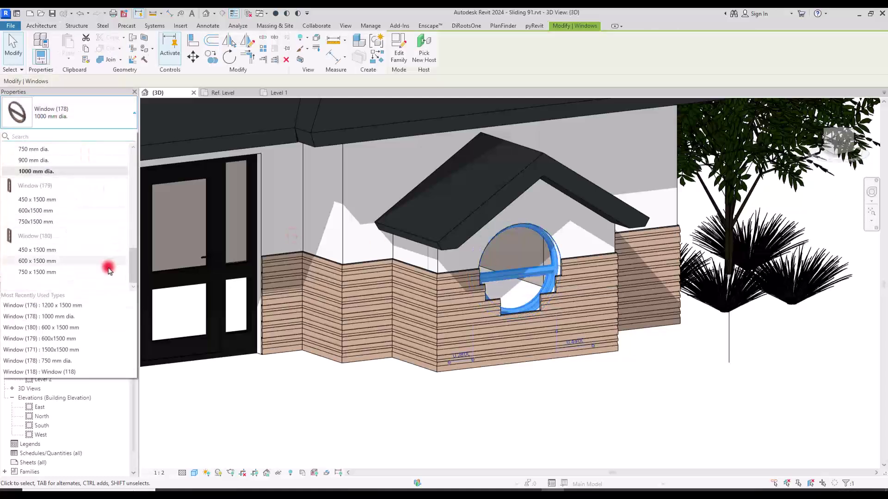
scroll(129, 258, up, 2)
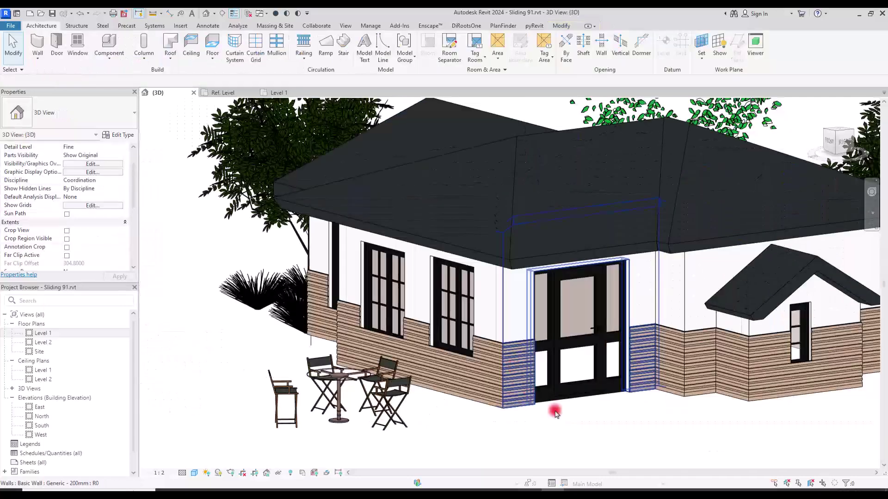
- Review the sided house from above and below around the entrance, and fit the whole model in the 3D view
shift+middle_drag(578, 428, 592, 420)
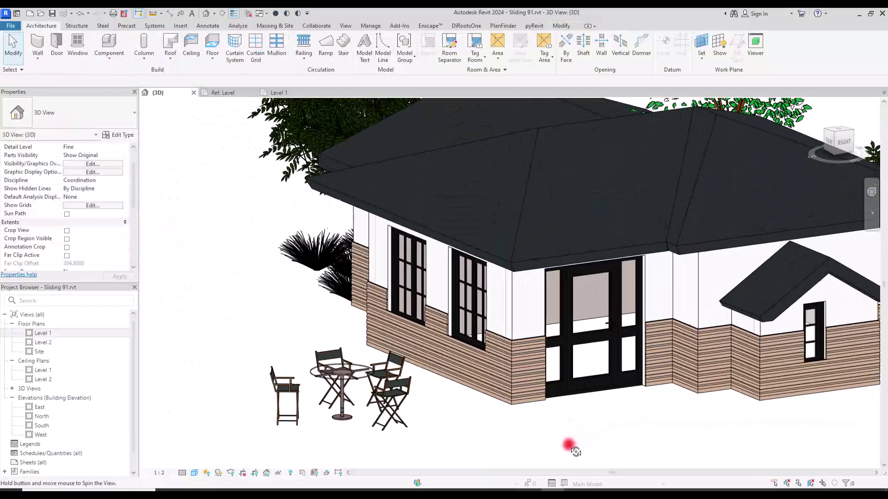
shift+middle_drag(575, 451, 481, 279)
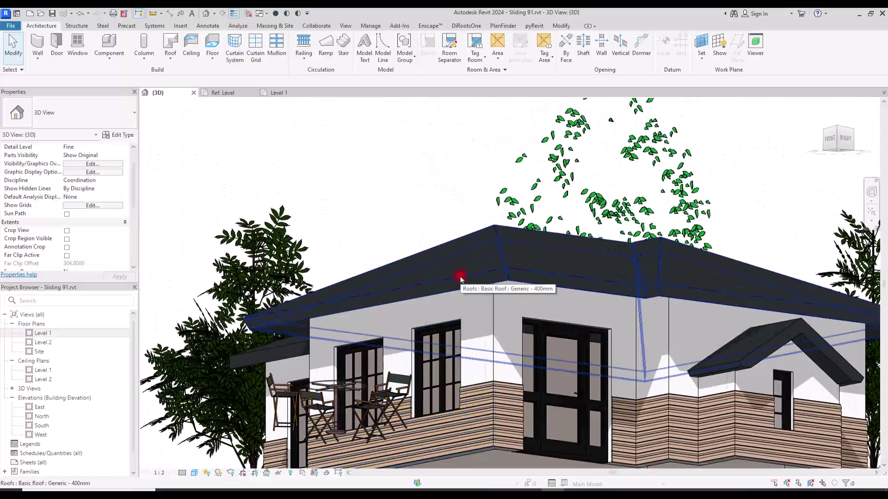
scroll(467, 323, down, 6)
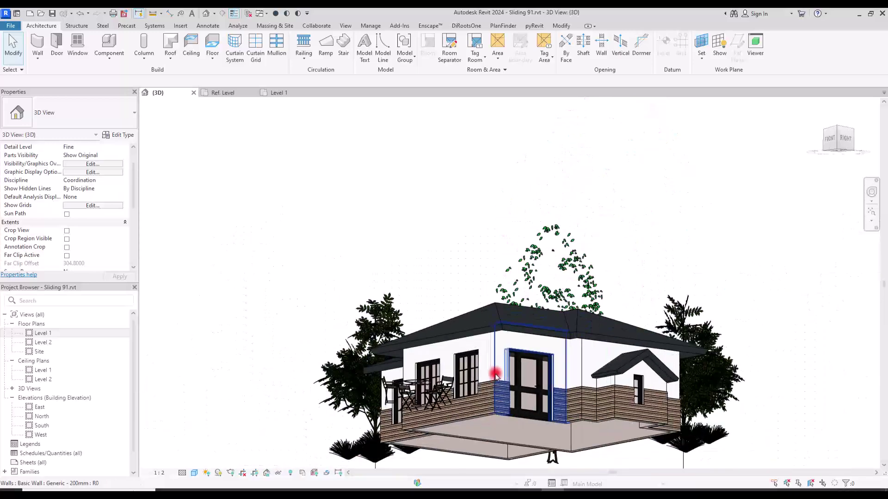
scroll(471, 365, up, 4)
shift+middle_drag(541, 406, 524, 410)
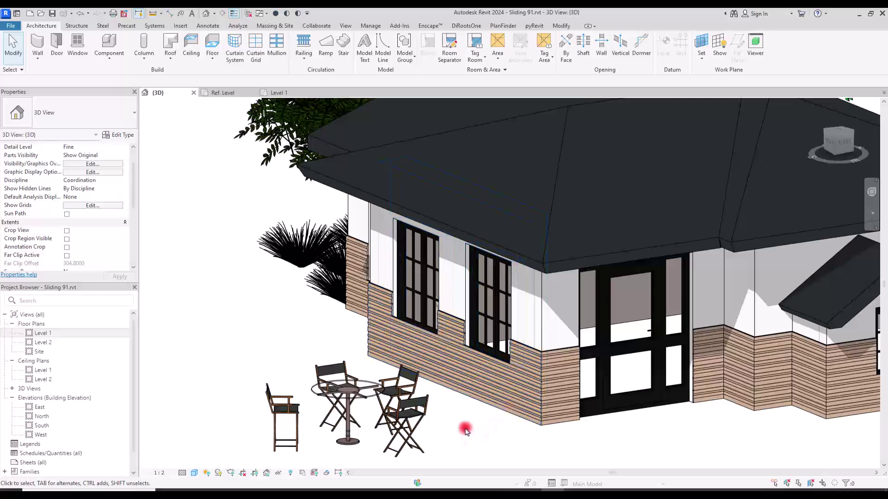
key(z)
key(f)
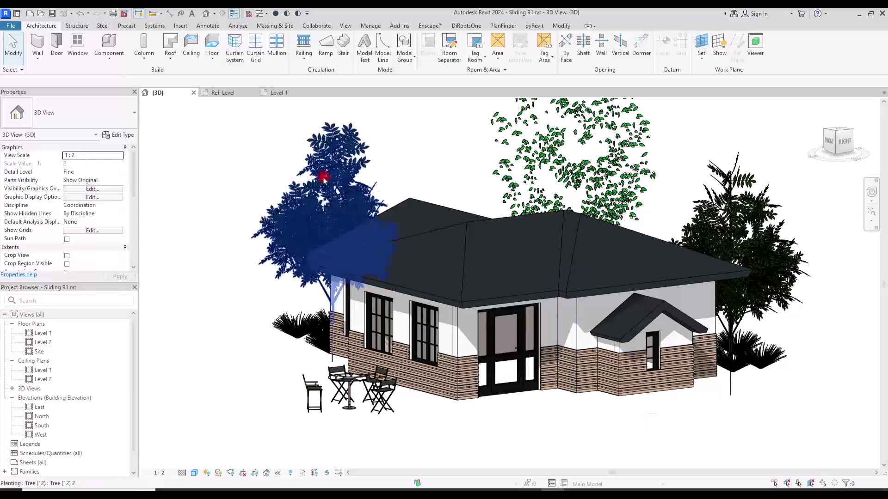
click(212, 93)
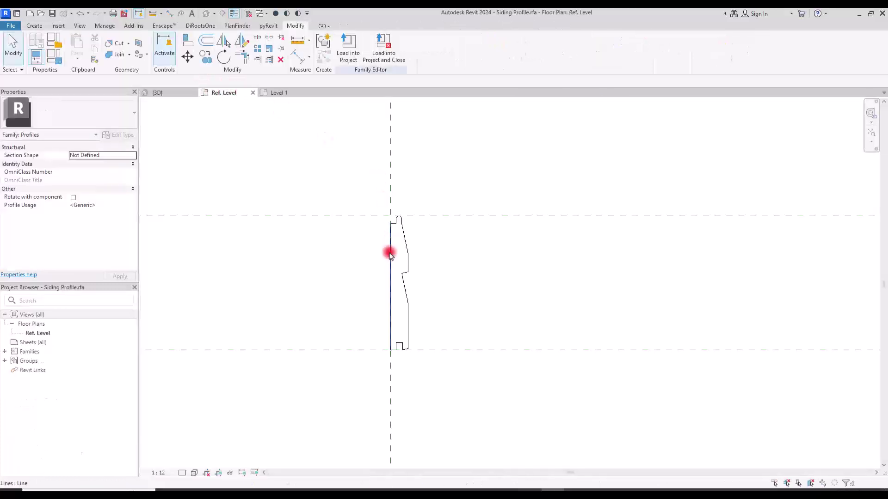
drag(340, 169, 457, 380)
click(223, 58)
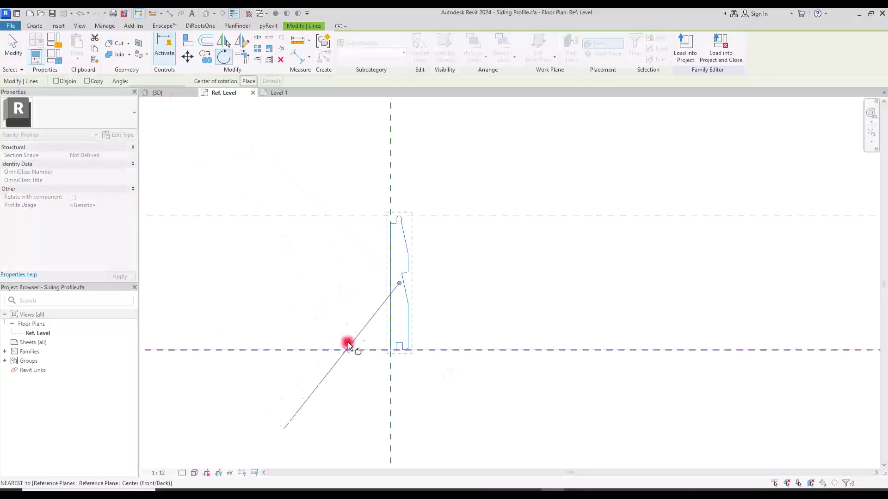
click(248, 81)
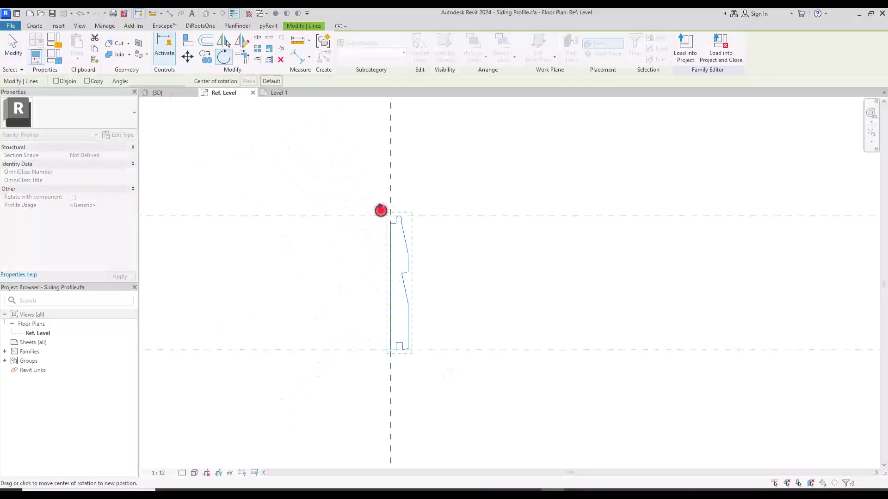
click(389, 347)
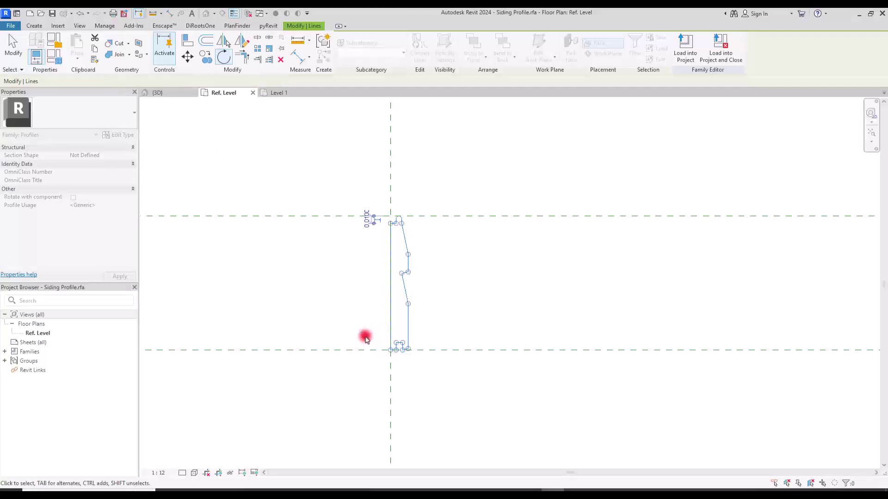
key(Escape)
key(Escape)
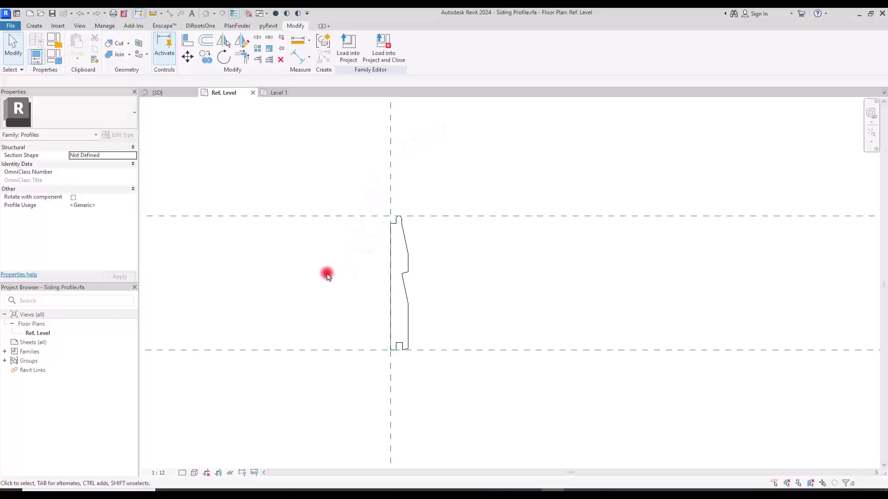
- Examine the siding profile outline in its family view and the finished siding around the entrance door and front windows
scroll(391, 295, up, 3)
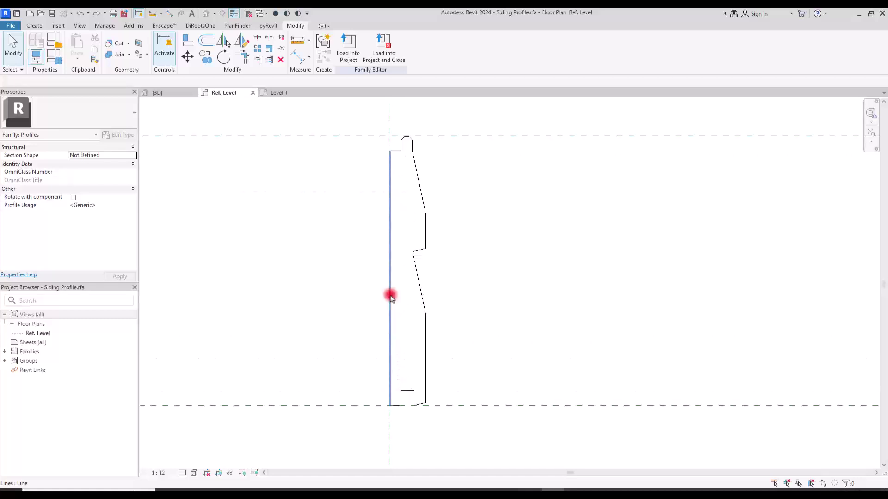
middle_drag(339, 276, 346, 299)
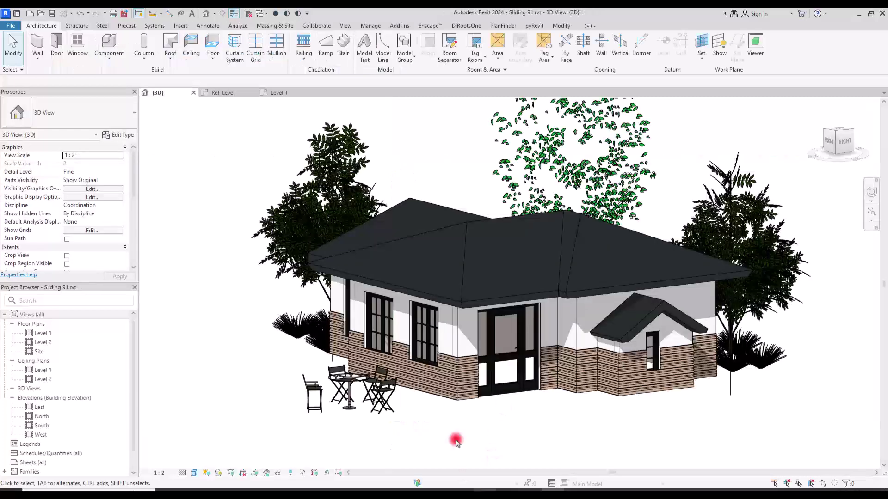
scroll(457, 416, up, 5)
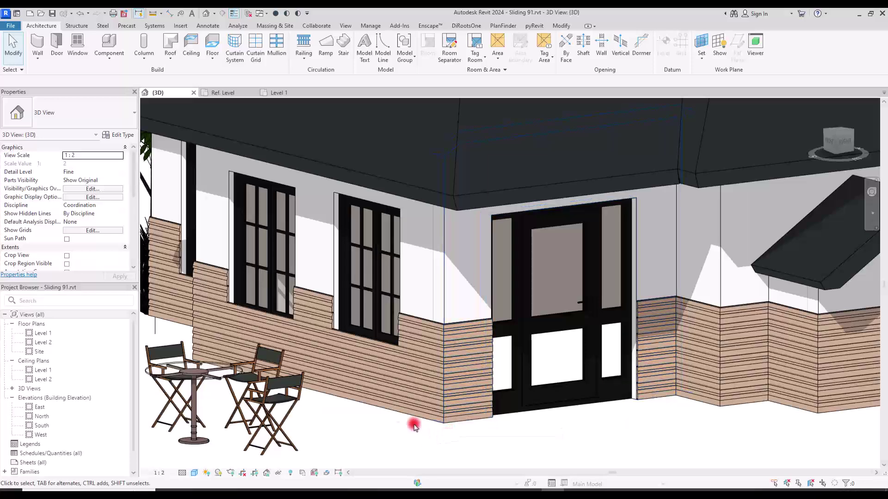
scroll(422, 434, down, 5)
scroll(396, 416, up, 6)
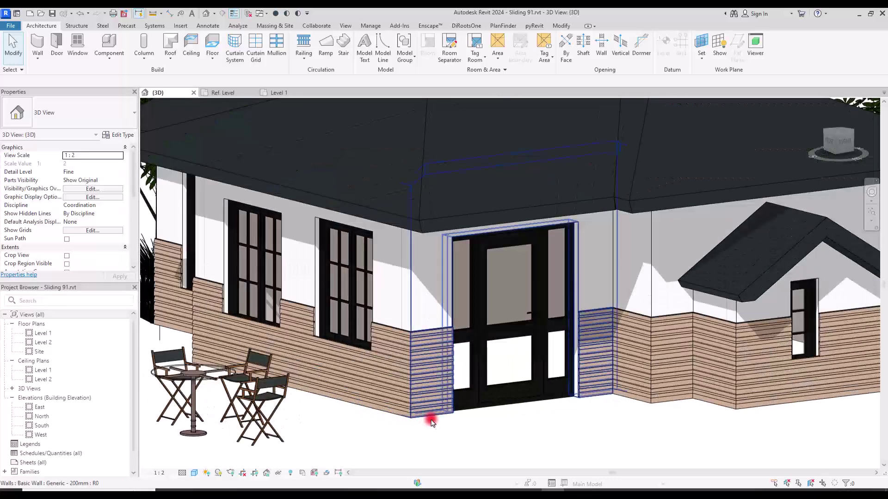